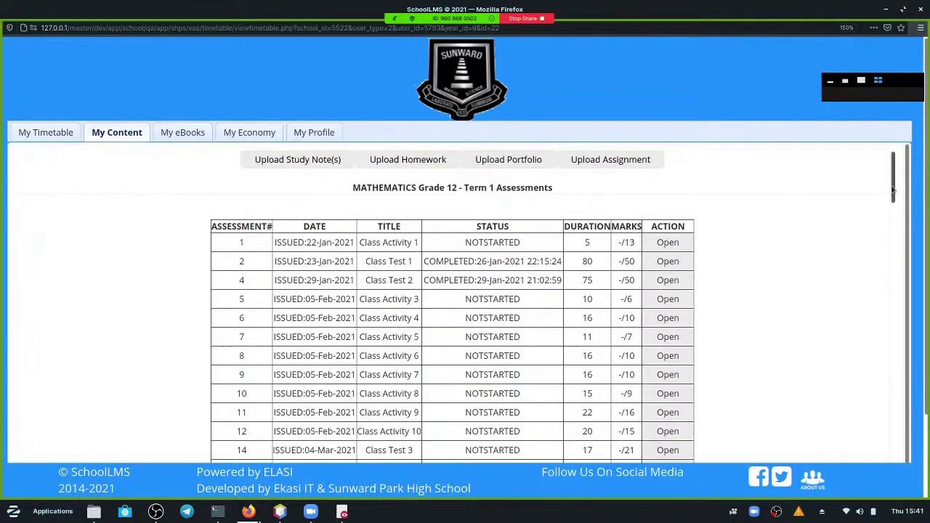
Step: Switch to the teacher's SchoolLMS window and open Class Test 2 of the Mathematics Grade 12 Term 1 assessments for marking
mouse_move(892, 191)
mouse_down()
mouse_move(908, 237)
mouse_move(901, 182)
mouse_up()
key(alt+Tab)
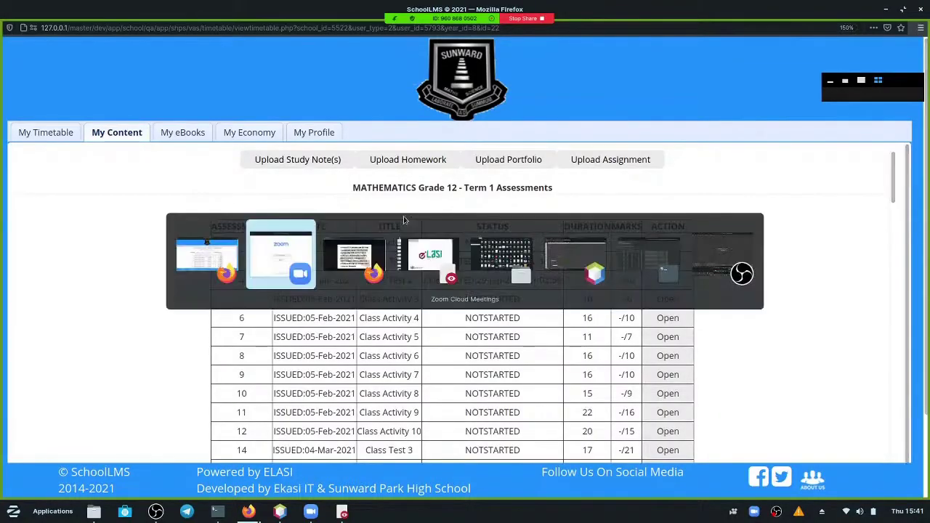
key(alt+Tab)
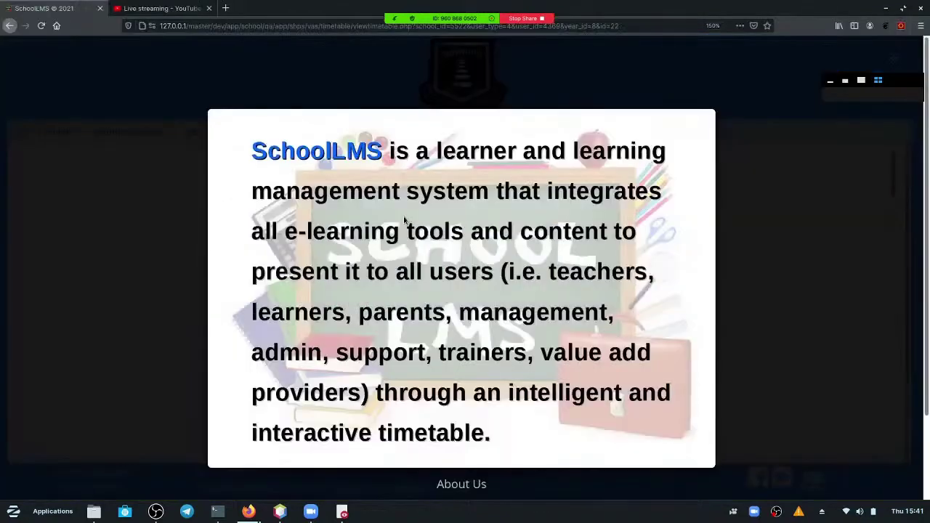
click(894, 58)
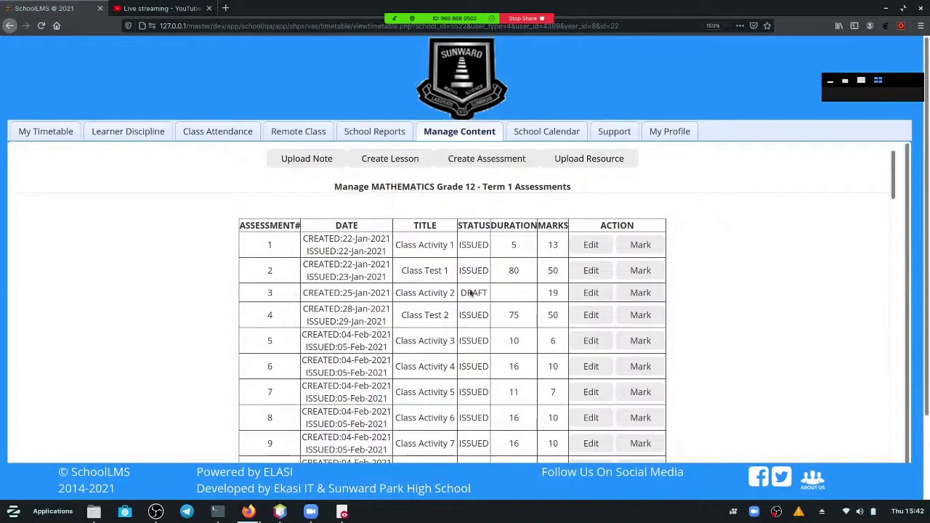
click(633, 314)
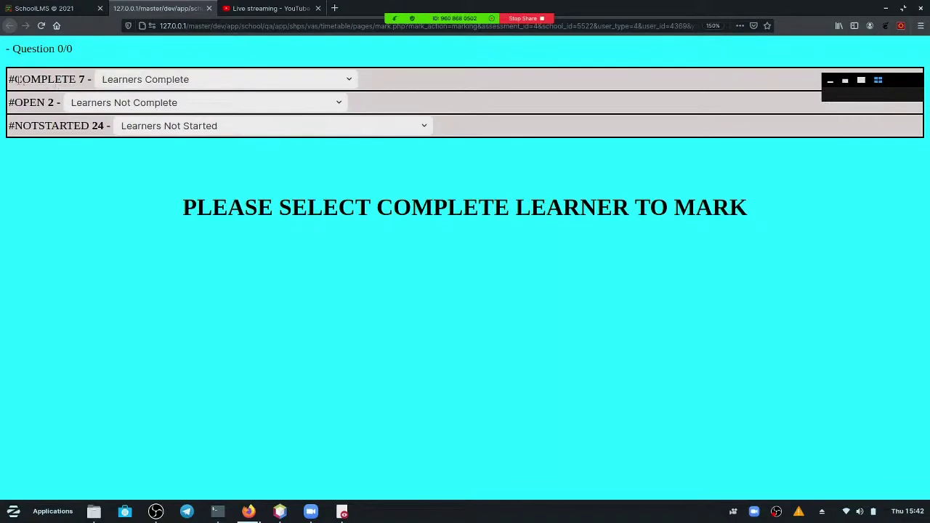
Step: Review how many learners have completed, still have open, or have not started Class Test 2
drag(16, 80, 88, 79)
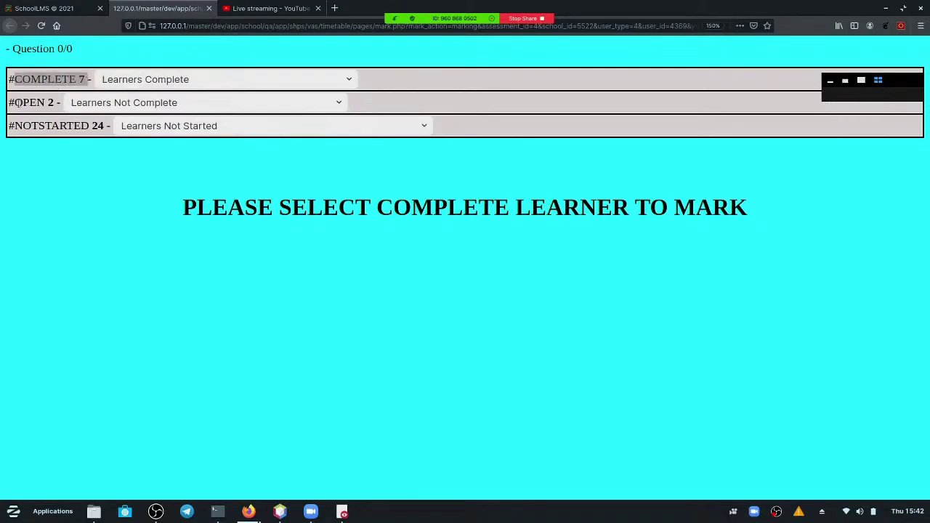
drag(14, 102, 52, 98)
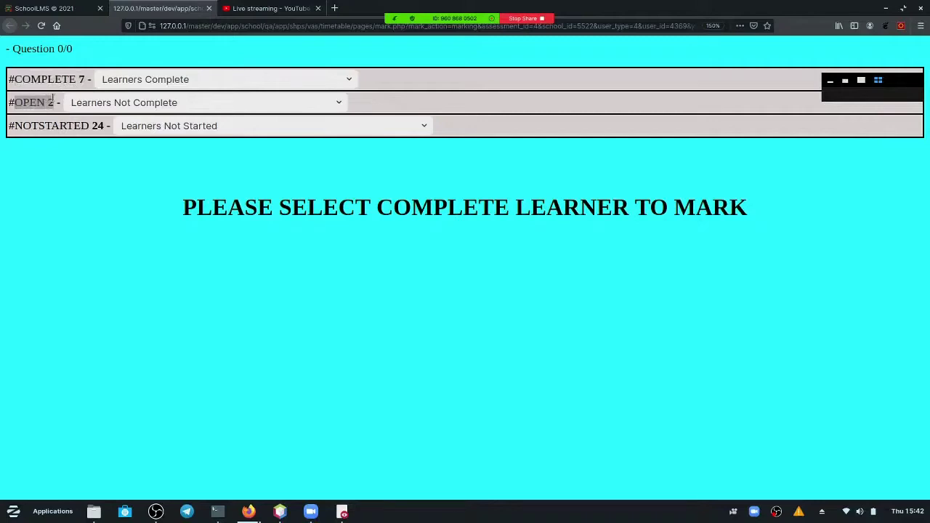
drag(11, 125, 109, 125)
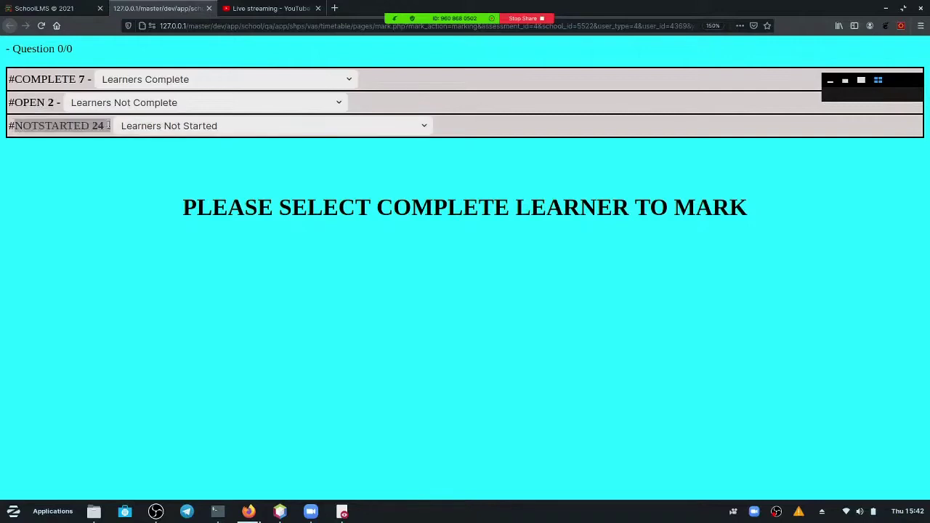
Step: Select the first learner in the completed list for marking and acknowledge the loading of the first answer
click(313, 87)
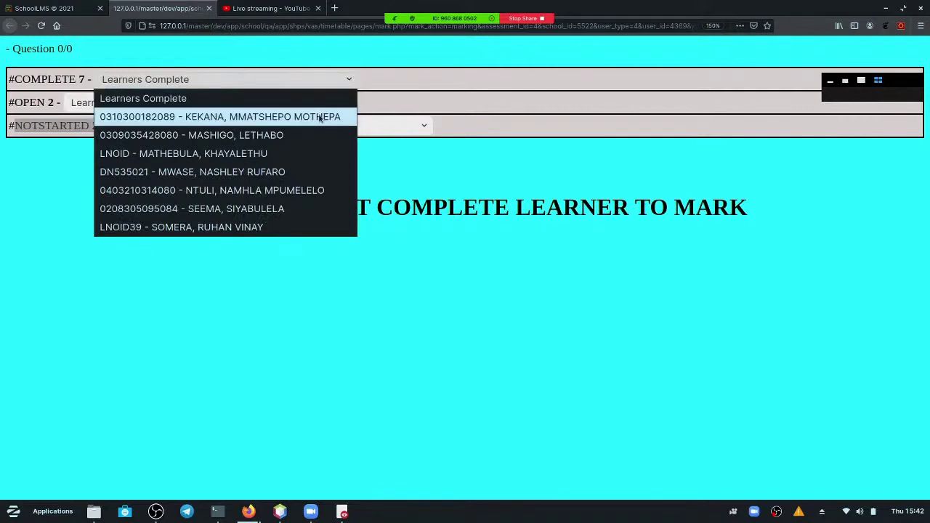
click(320, 117)
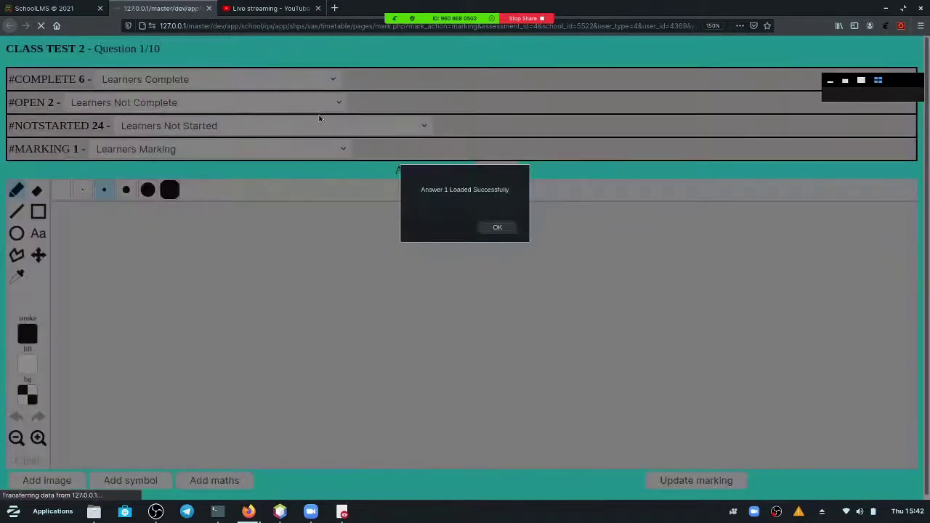
click(501, 228)
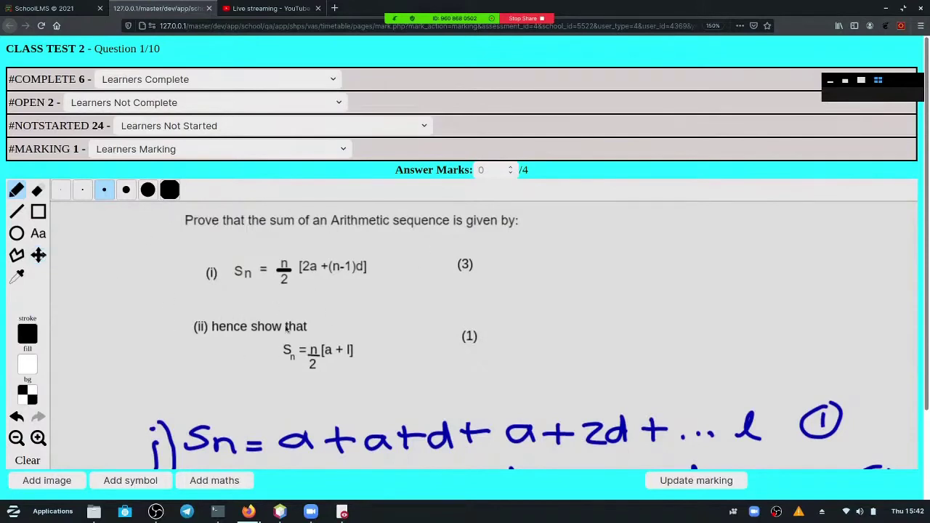
Step: Examine the learner's handwritten answer to Question 1 from the printed question down to the start of part (ii)
click(40, 255)
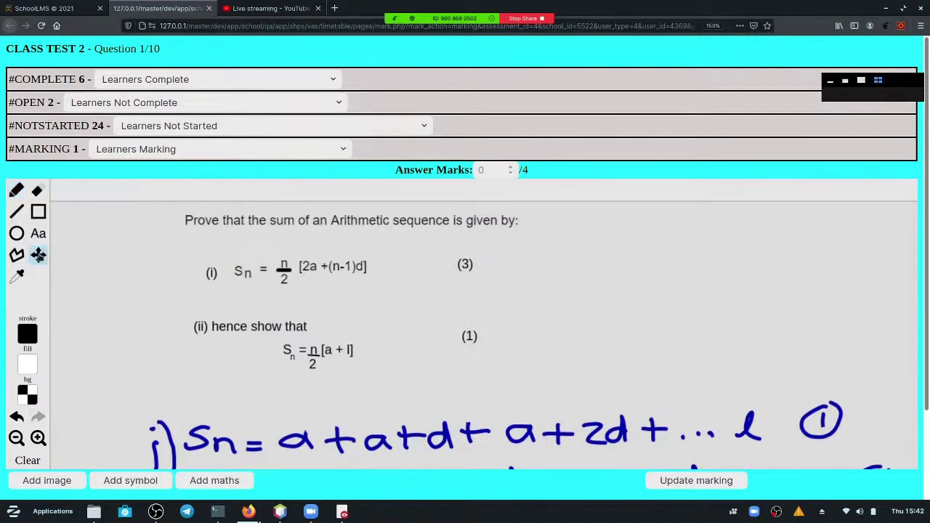
drag(211, 320, 194, 242)
drag(227, 315, 223, 249)
drag(245, 363, 241, 262)
drag(240, 345, 254, 455)
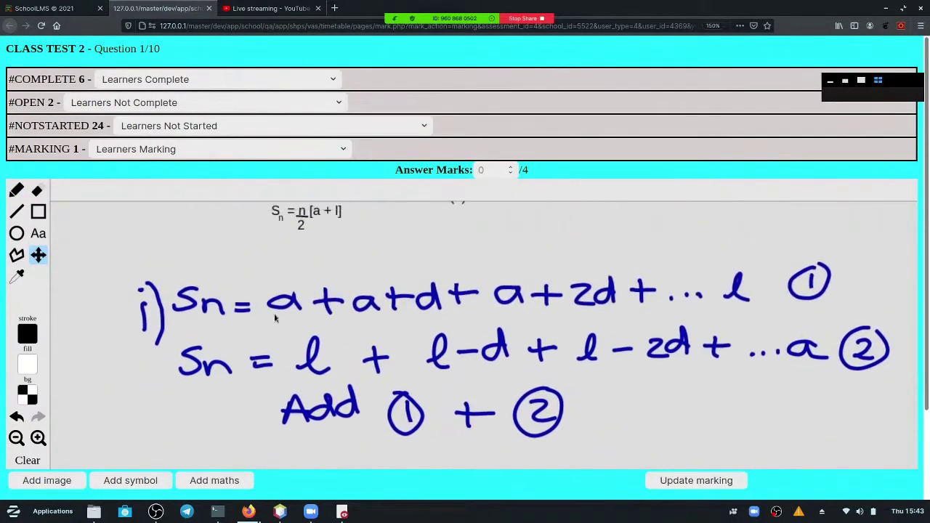
mouse_move(272, 294)
mouse_down()
mouse_move(281, 395)
mouse_move(239, 391)
mouse_move(259, 306)
mouse_up()
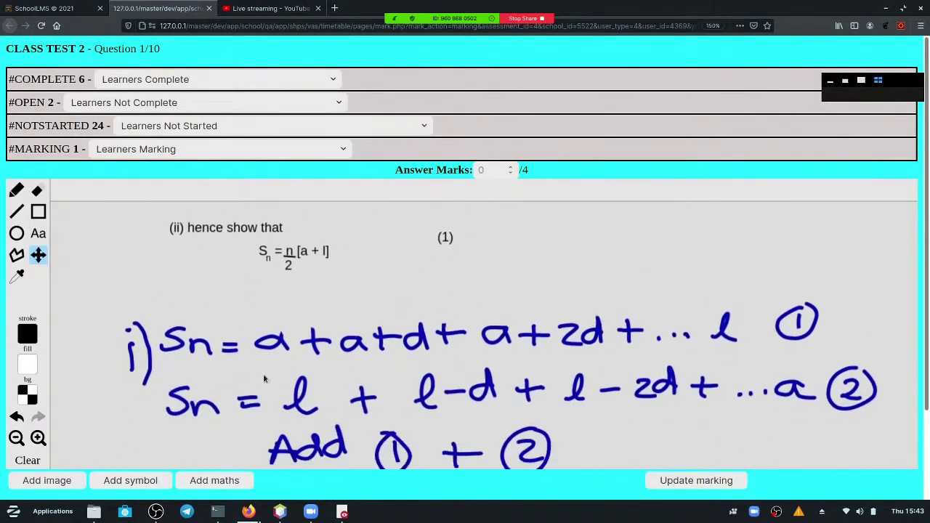
drag(263, 373, 271, 285)
drag(258, 353, 276, 281)
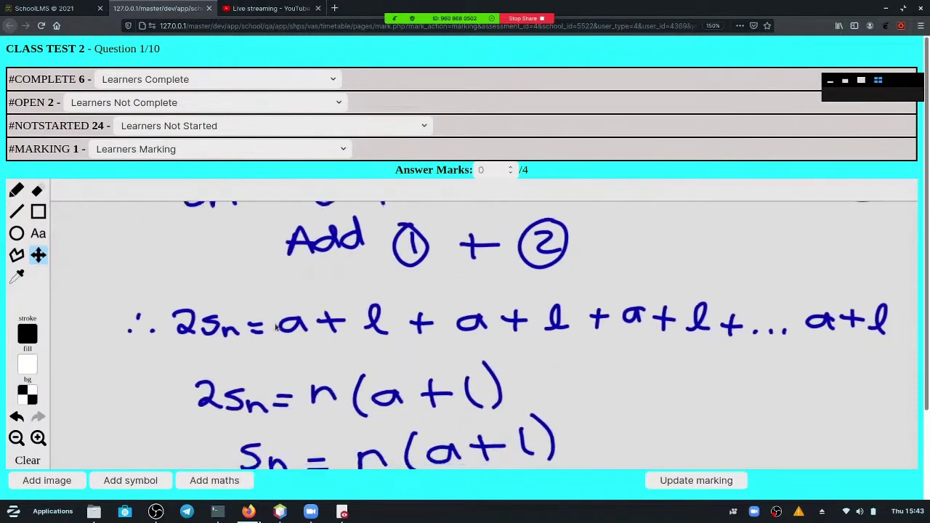
mouse_move(261, 414)
mouse_down()
mouse_move(214, 263)
mouse_move(243, 366)
mouse_move(302, 262)
mouse_move(309, 218)
mouse_up()
mouse_move(294, 346)
mouse_down()
mouse_move(295, 232)
mouse_move(307, 231)
mouse_up()
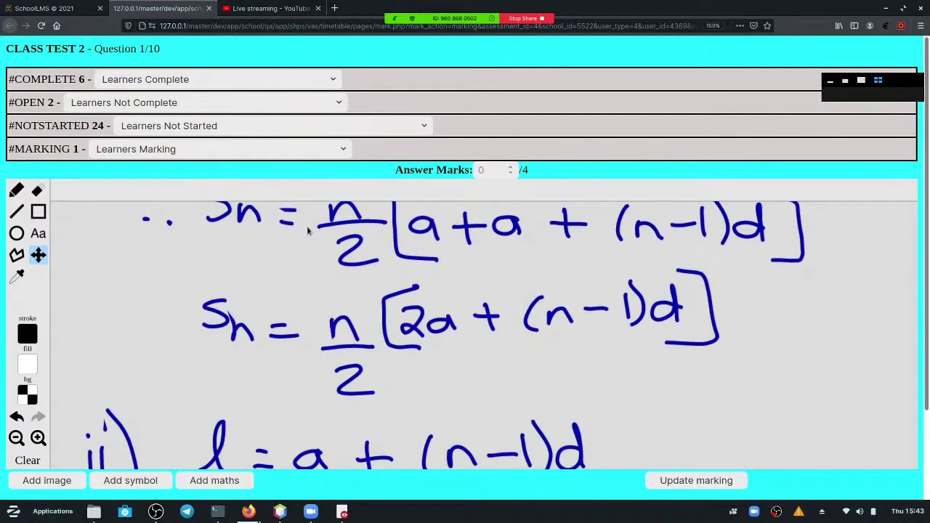
Step: Underline the 2a + (n-1)d expression and the (n-1) in the line above it with red Pencil strokes
click(29, 331)
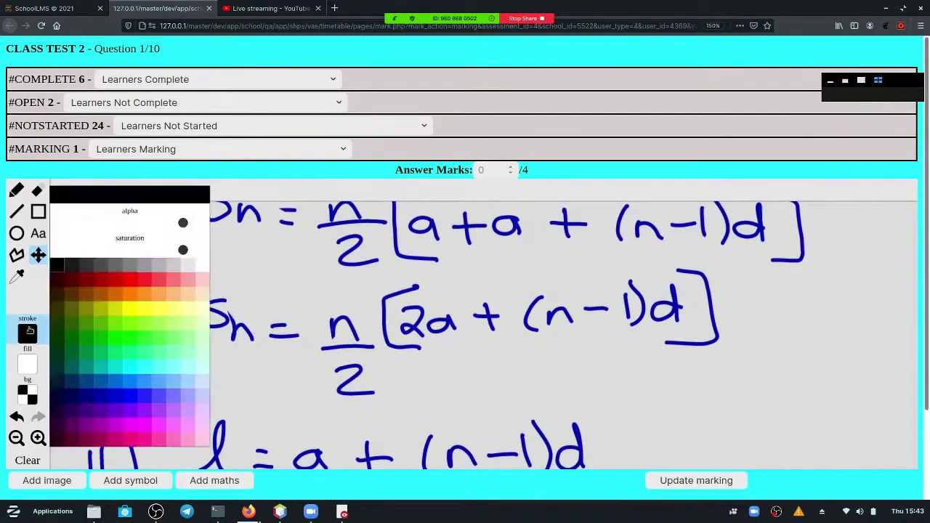
click(142, 283)
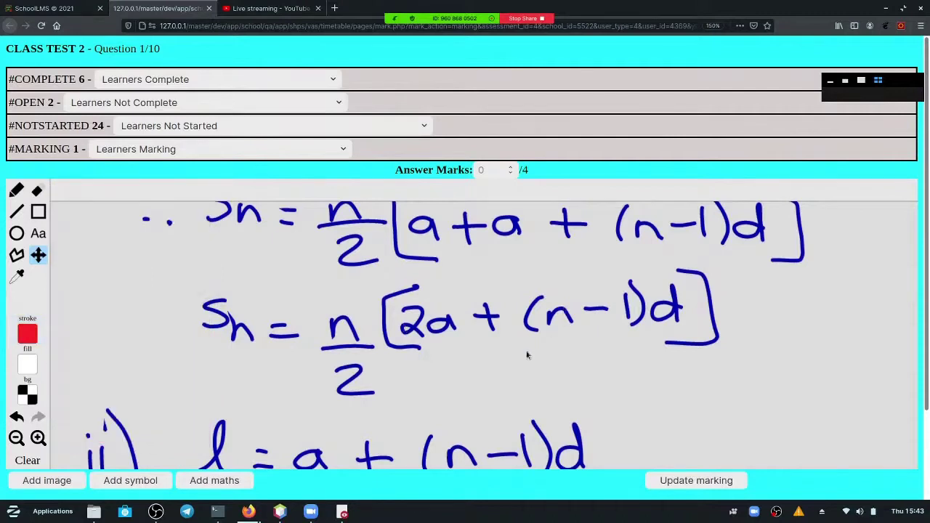
mouse_move(527, 350)
mouse_down()
mouse_move(613, 339)
mouse_move(601, 351)
mouse_up()
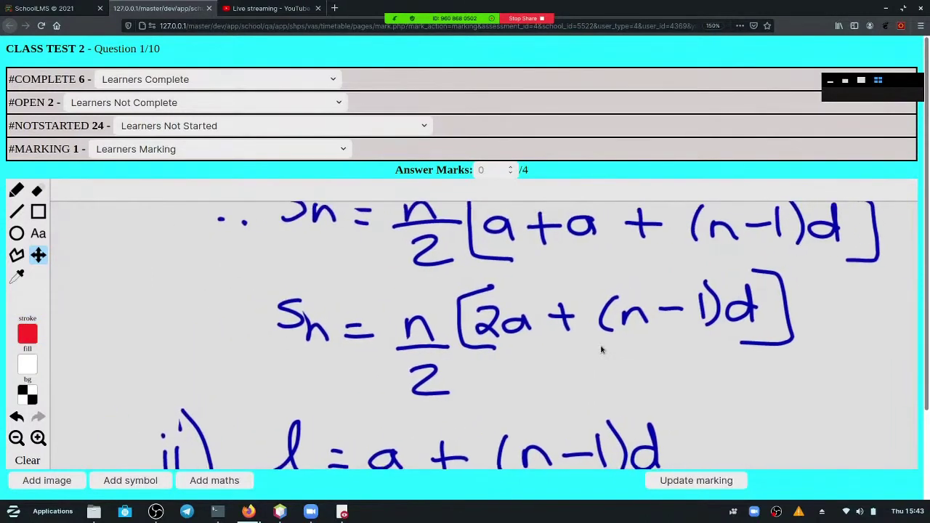
click(21, 193)
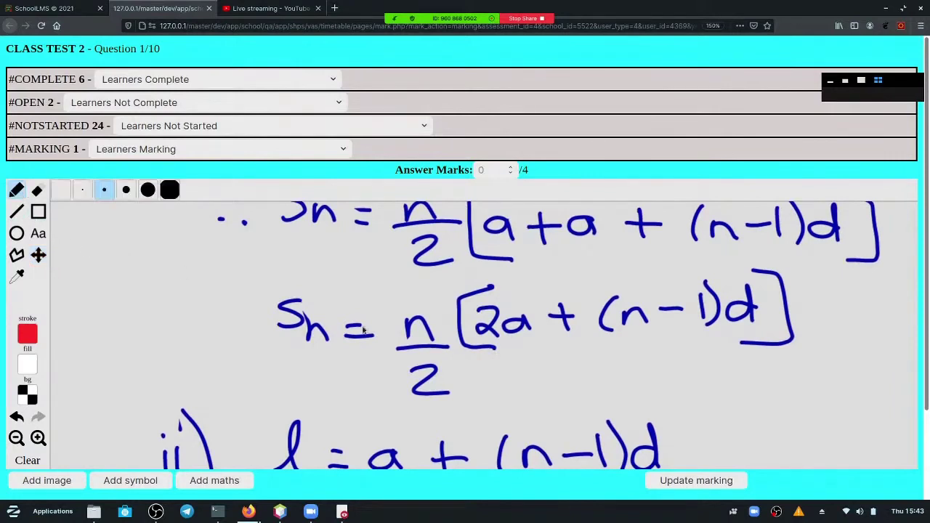
mouse_move(499, 355)
mouse_down()
mouse_move(640, 354)
mouse_move(737, 332)
mouse_up()
mouse_move(743, 260)
mouse_down()
mouse_move(794, 250)
mouse_move(801, 237)
mouse_up()
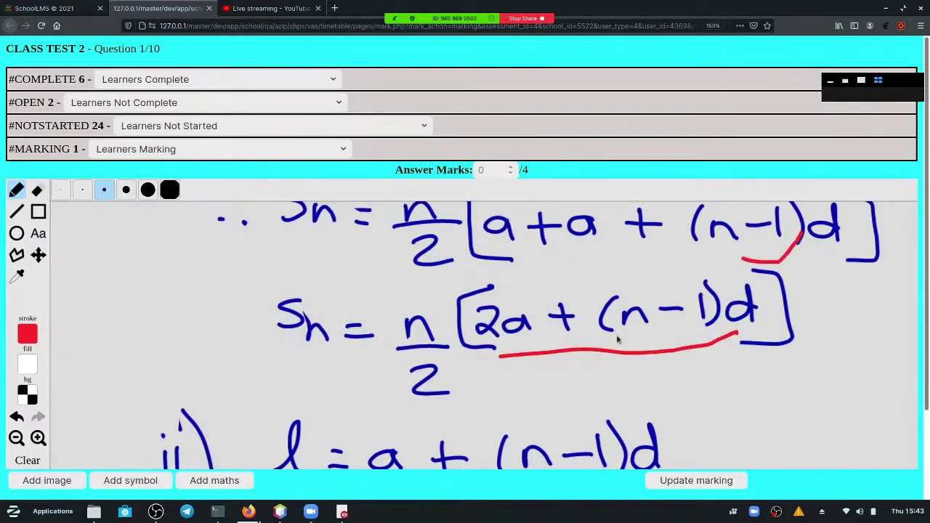
Step: Save the updated marking of Question 1 and reload the learner's answer
drag(926, 210, 920, 267)
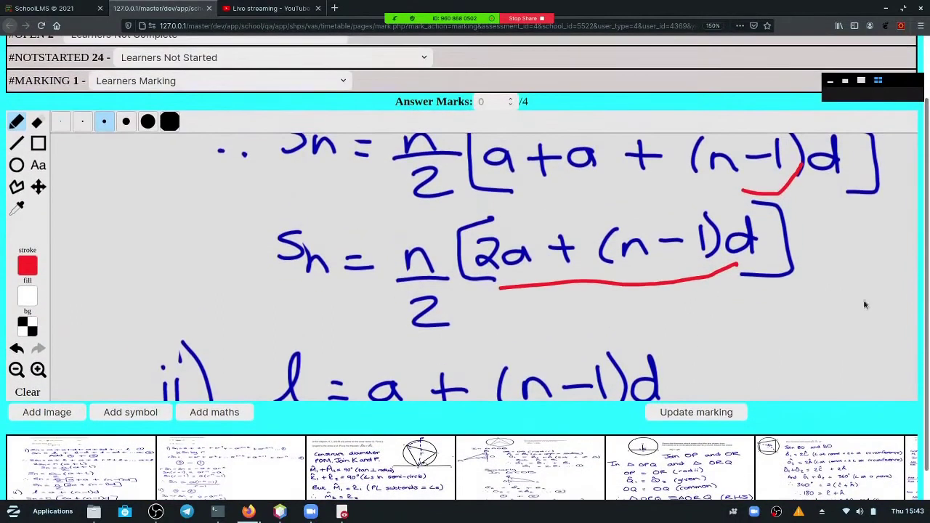
click(717, 414)
click(498, 226)
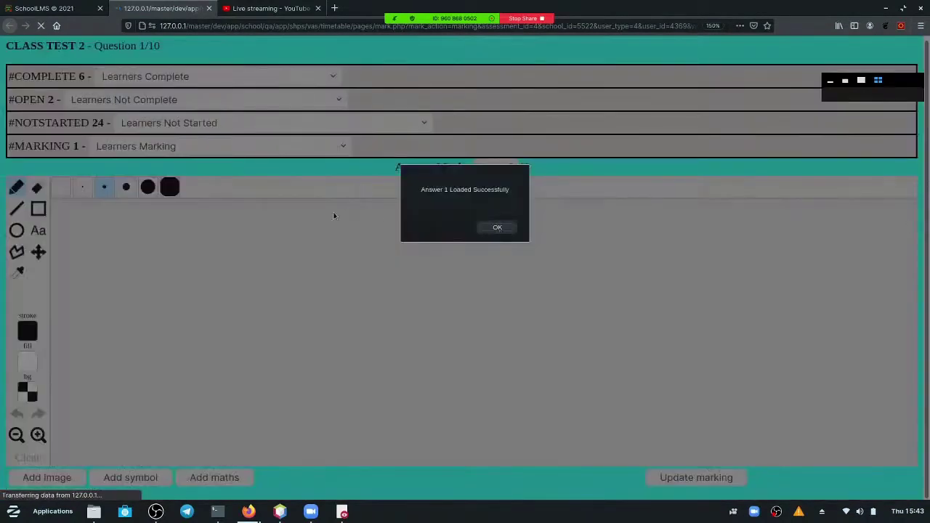
click(498, 227)
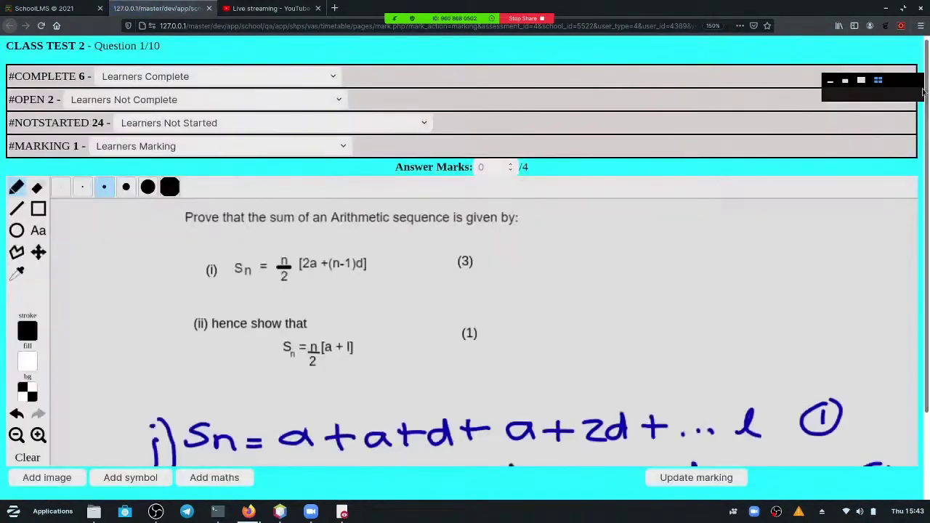
Step: Examine the strip of answer thumbnails below the marking canvas
scroll(531, 386, down, 2)
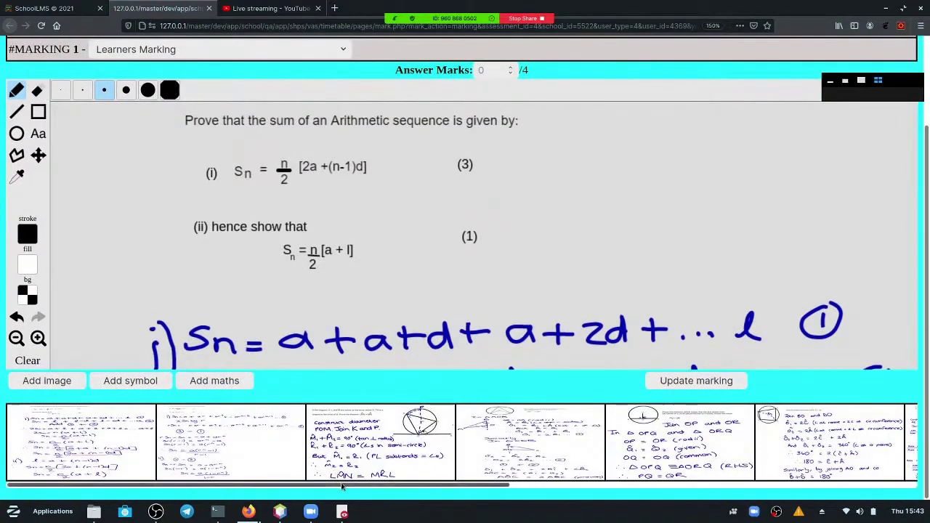
mouse_move(341, 487)
mouse_down()
mouse_move(494, 487)
mouse_move(312, 488)
mouse_move(334, 488)
mouse_up()
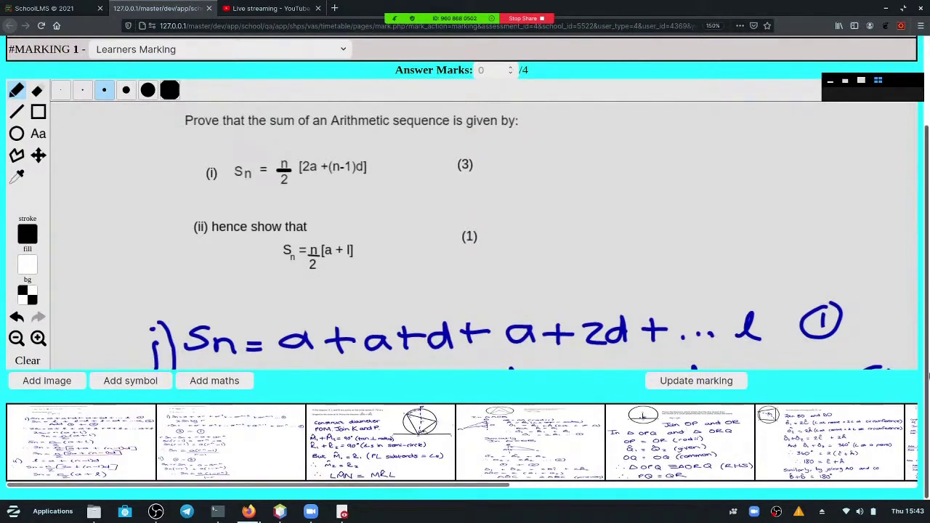
drag(927, 374, 928, 415)
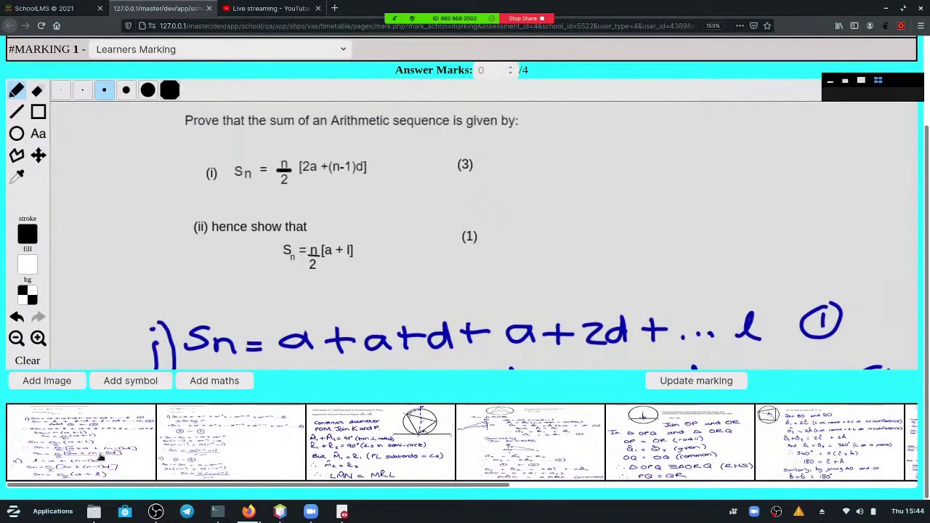
click(493, 69)
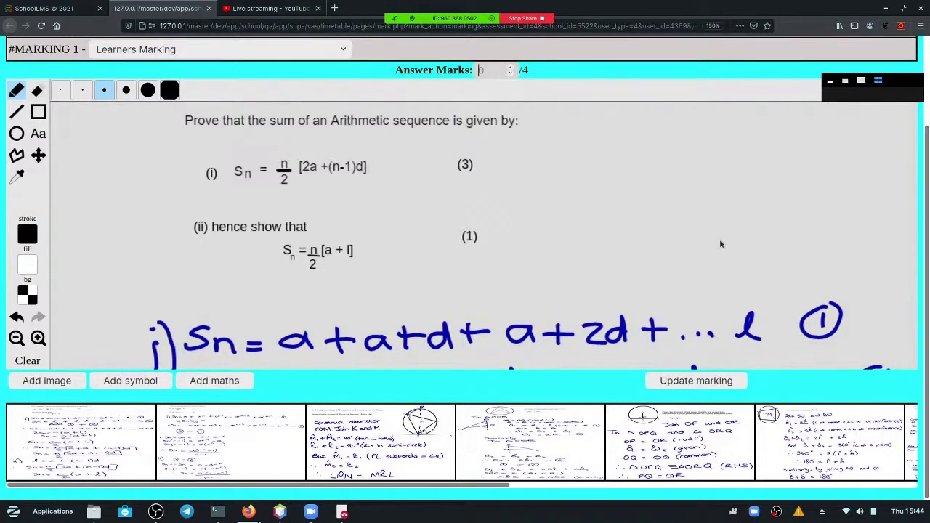
click(37, 164)
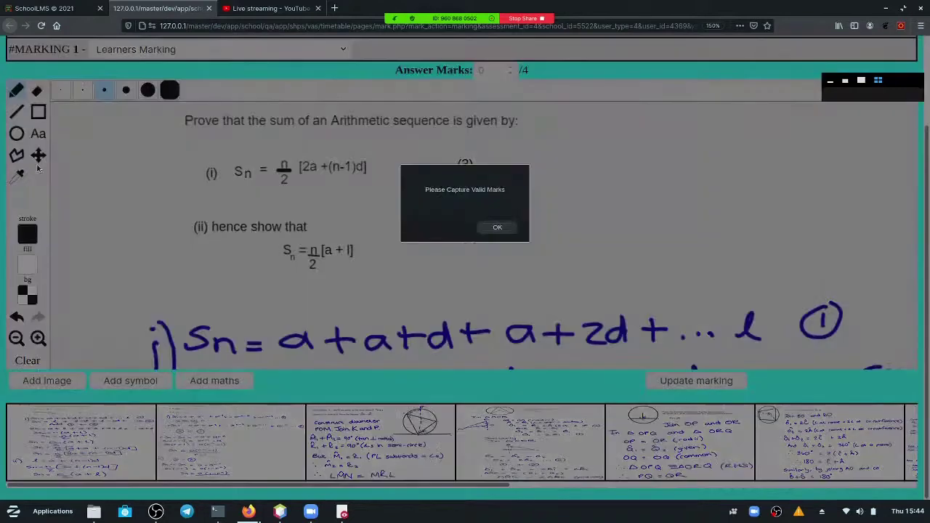
click(494, 228)
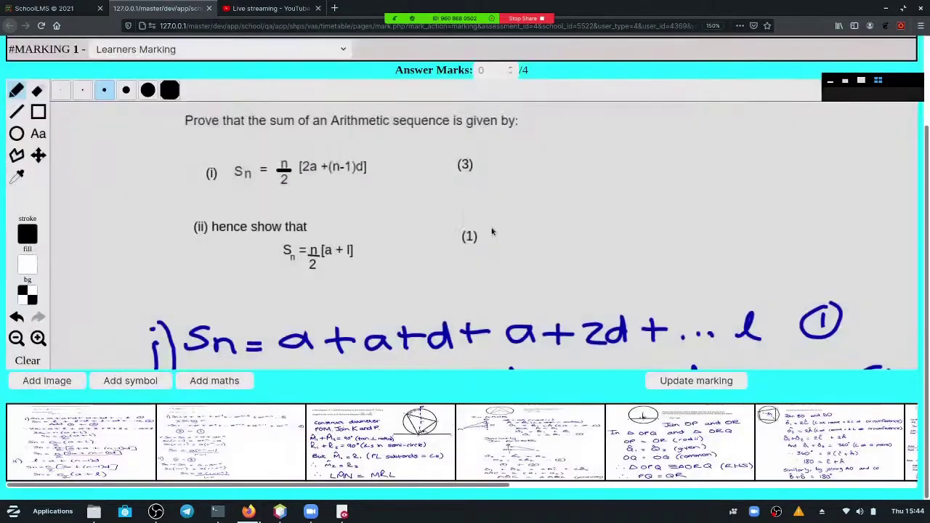
Step: Check the saved red marks on the final lines of part (i) in the Question 1 answer
click(39, 158)
drag(417, 276, 412, 184)
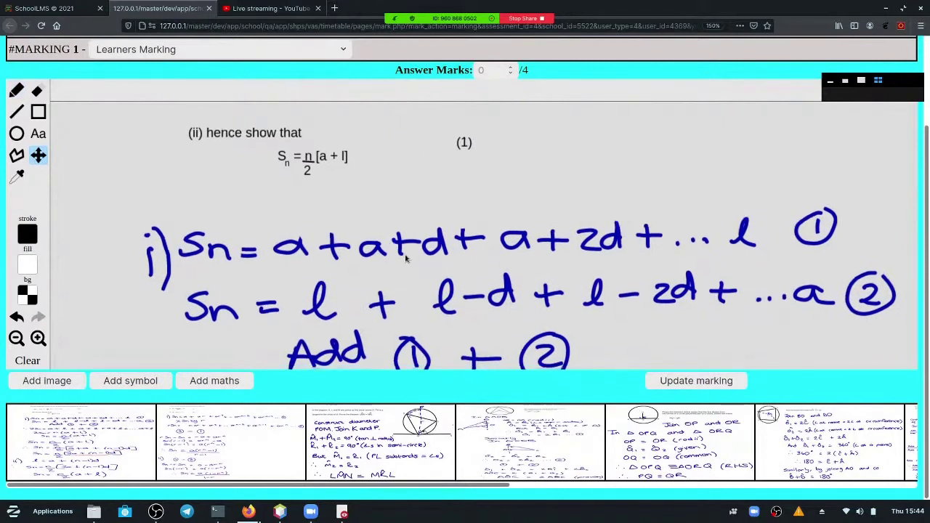
scroll(351, 110, down, 5)
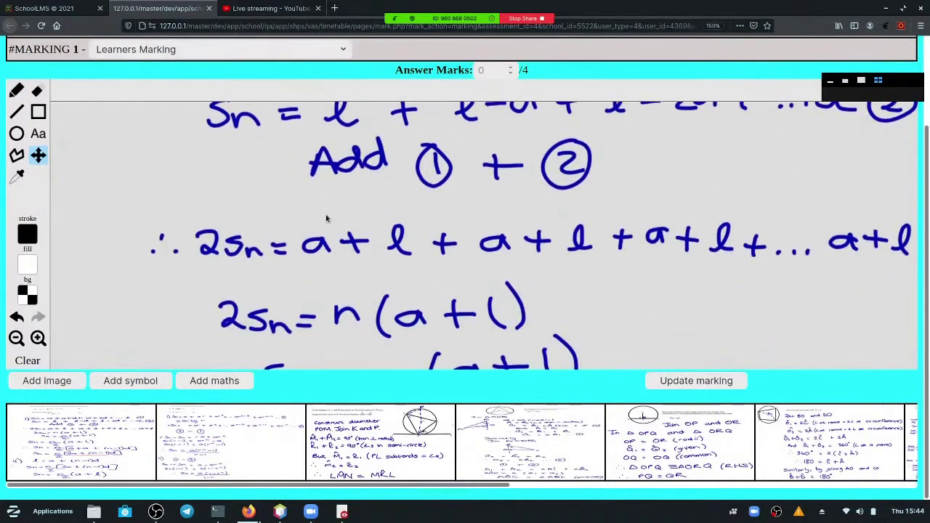
scroll(352, 110, down, 1)
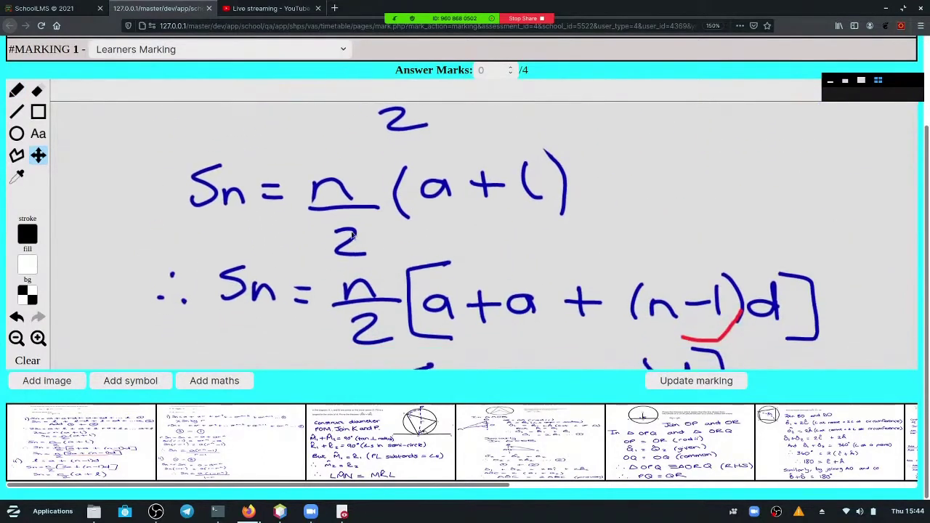
drag(345, 237, 270, 107)
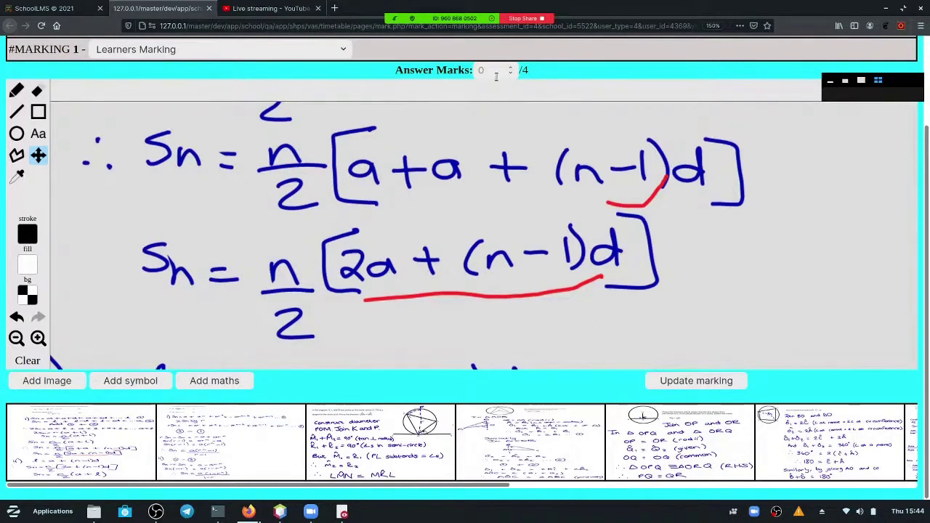
key(F11)
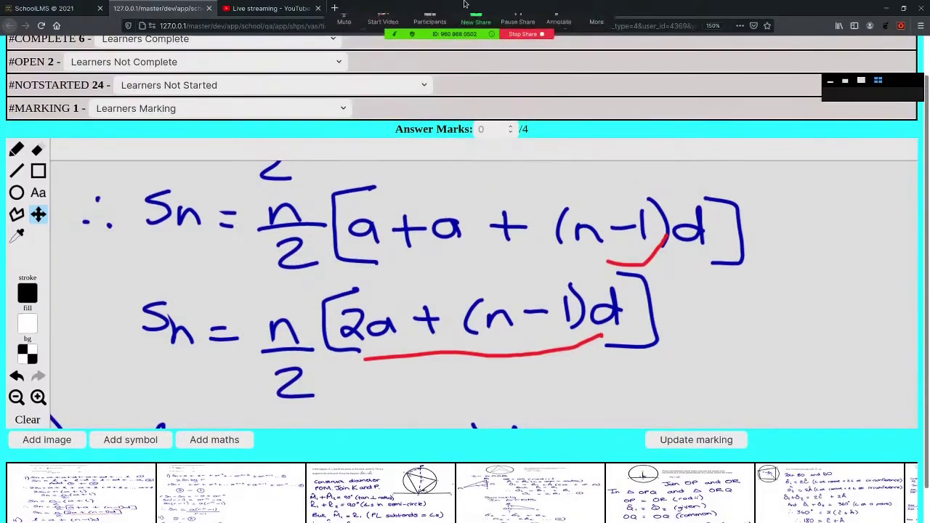
key(alt+Tab)
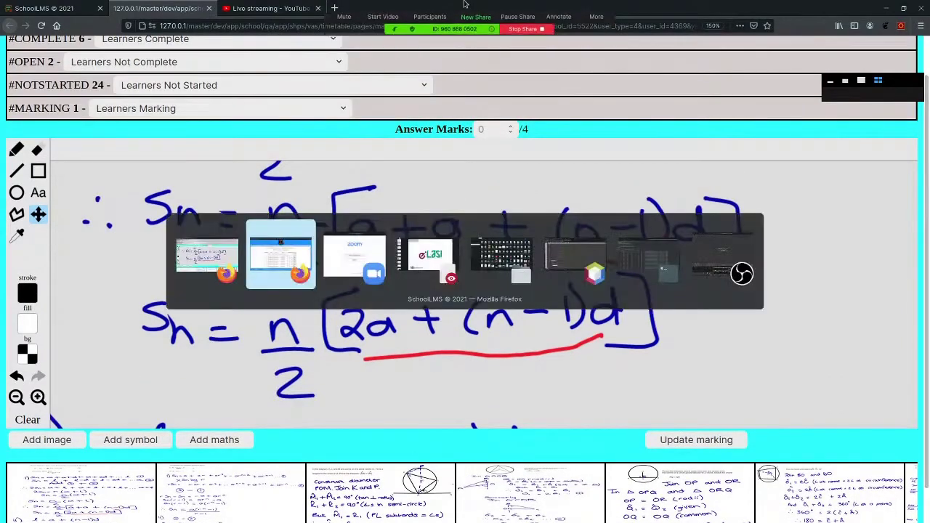
key(alt+Tab)
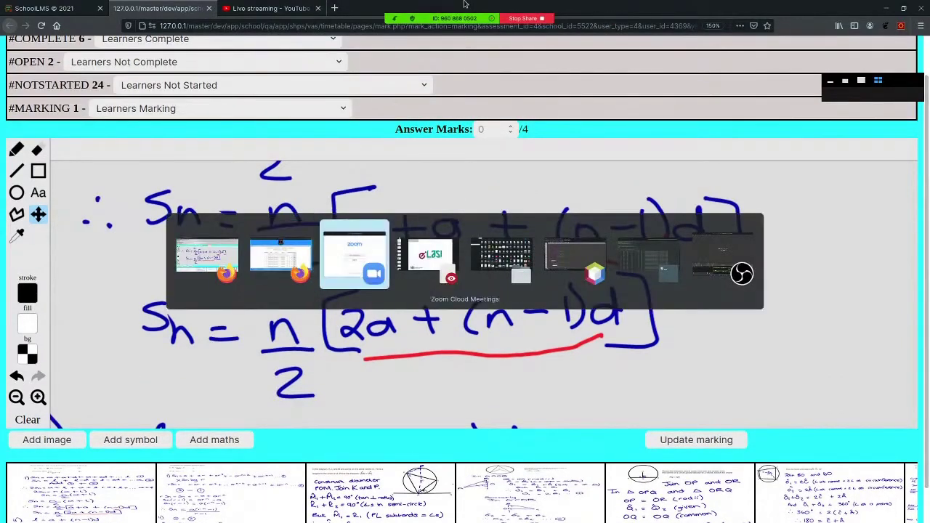
key(alt+Tab)
key(alt+Tab)
key(alt+Tab)
key(alt+Tab)
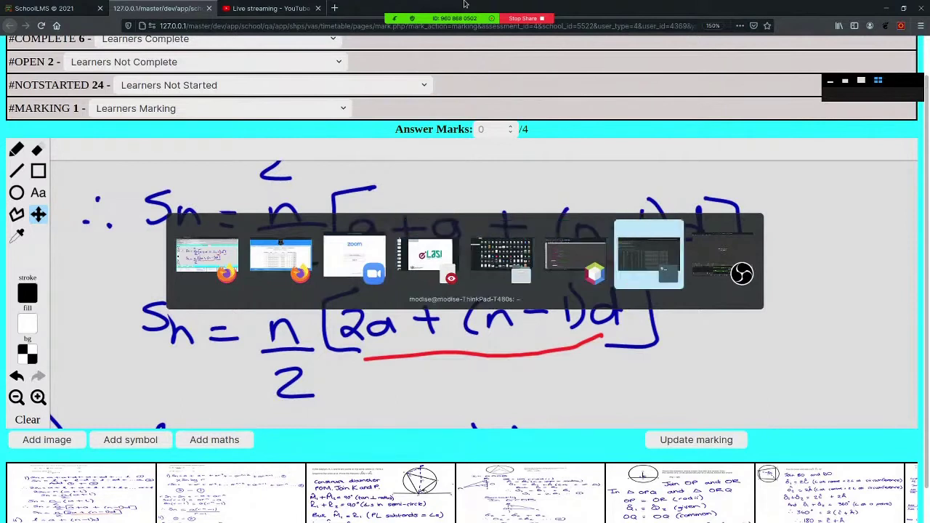
key(alt+Tab)
key(alt+Tab)
key(alt+Tab)
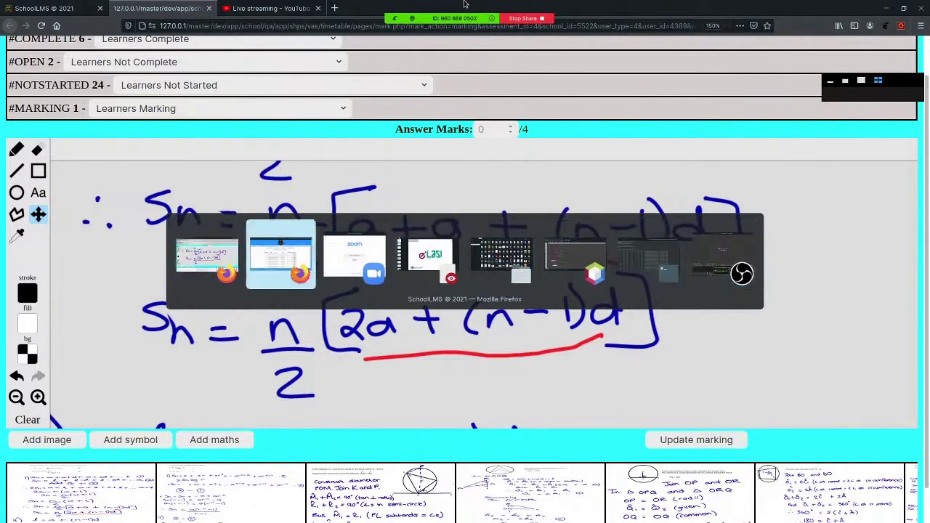
key(alt+Tab)
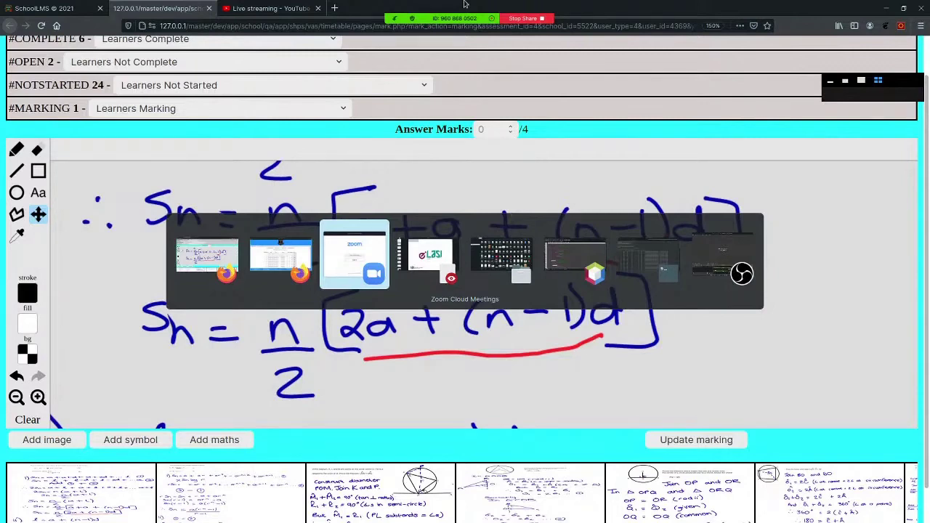
Step: Share Desktop 1 in the Zoom meeting and minimise the Zoom Cloud Meetings window covering the marking page
click(511, 20)
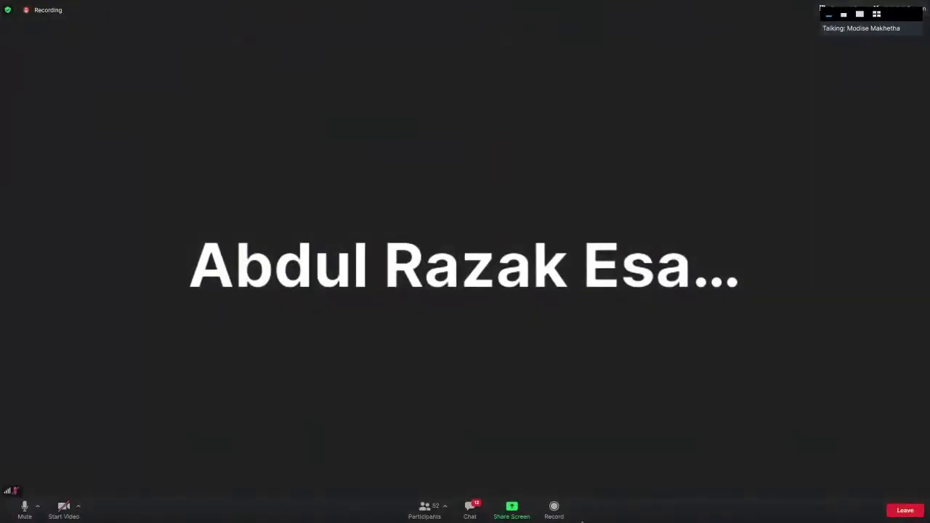
click(513, 510)
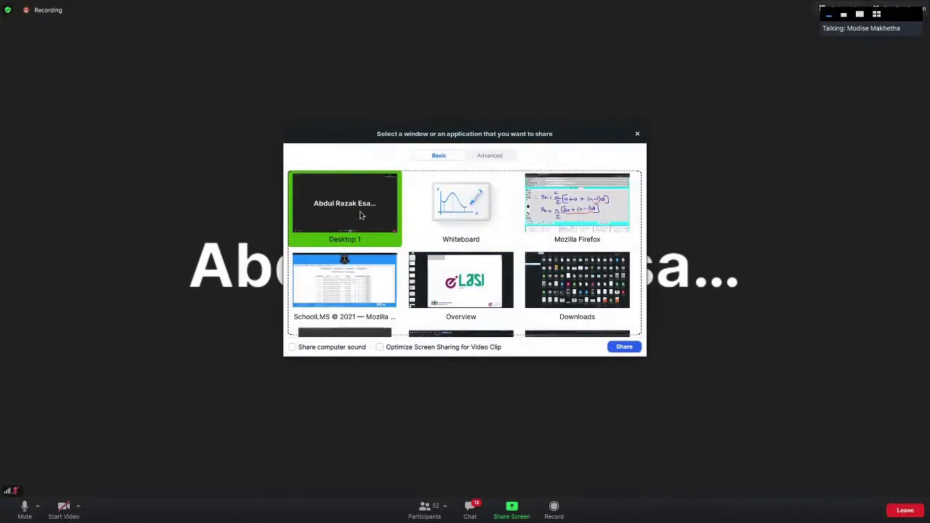
click(623, 347)
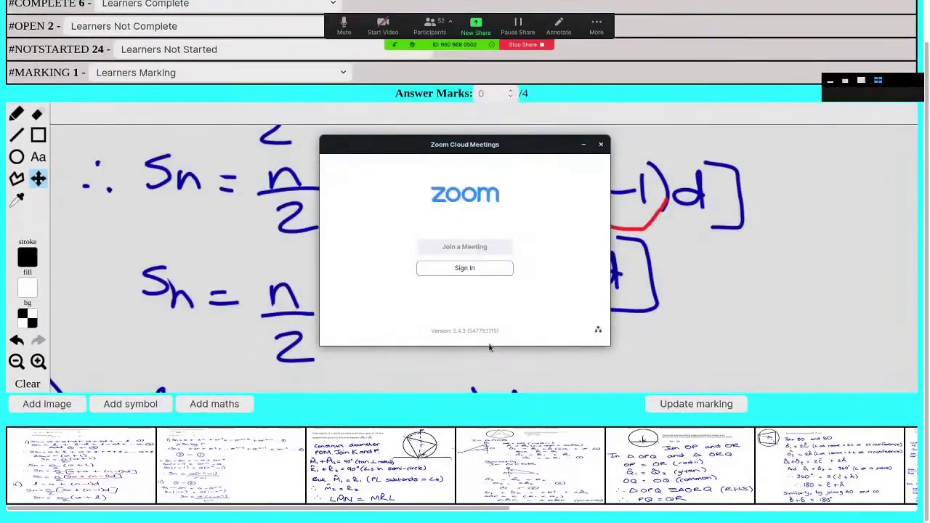
click(582, 145)
Step: Review the Question 1 answer from the final lines of part (i) back up to the question statement and its mark allocation
drag(927, 191, 928, 85)
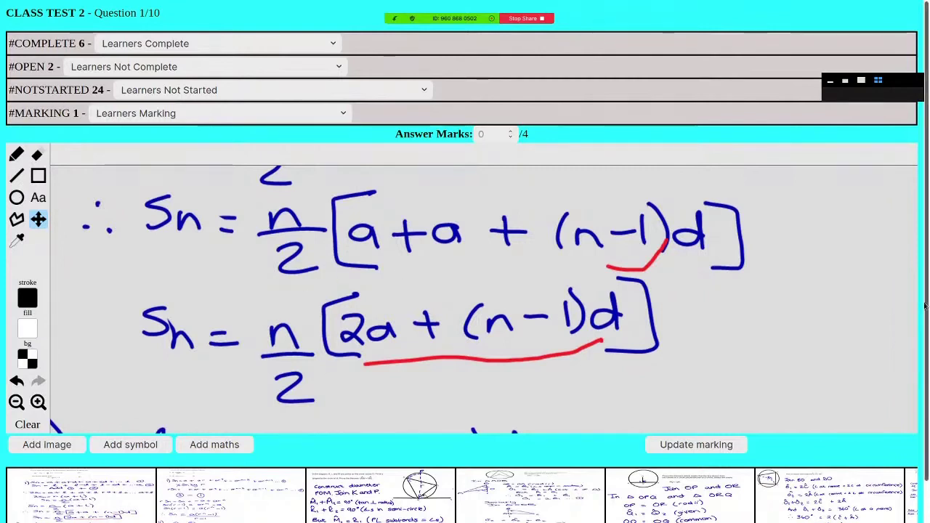
scroll(279, 317, up, 5)
scroll(279, 317, up, 2)
scroll(281, 290, up, 4)
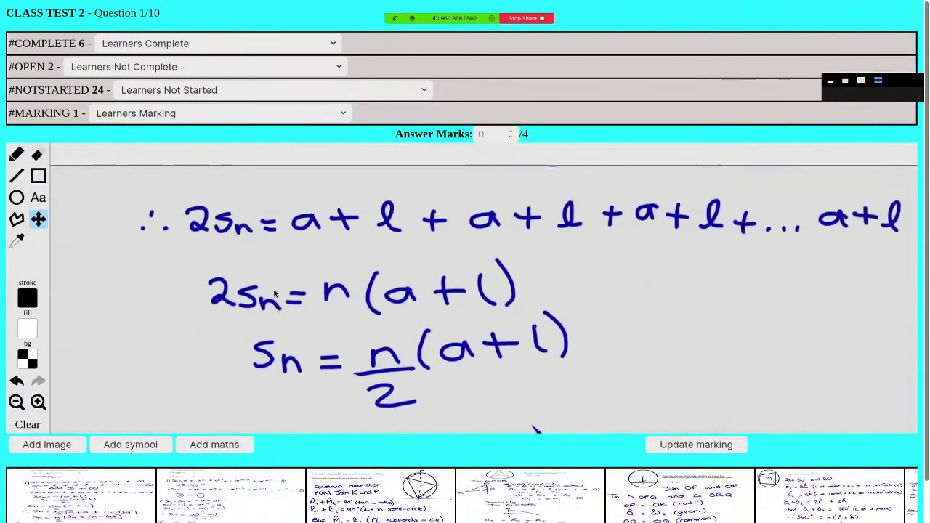
scroll(275, 292, up, 5)
scroll(277, 398, up, 5)
drag(247, 285, 224, 316)
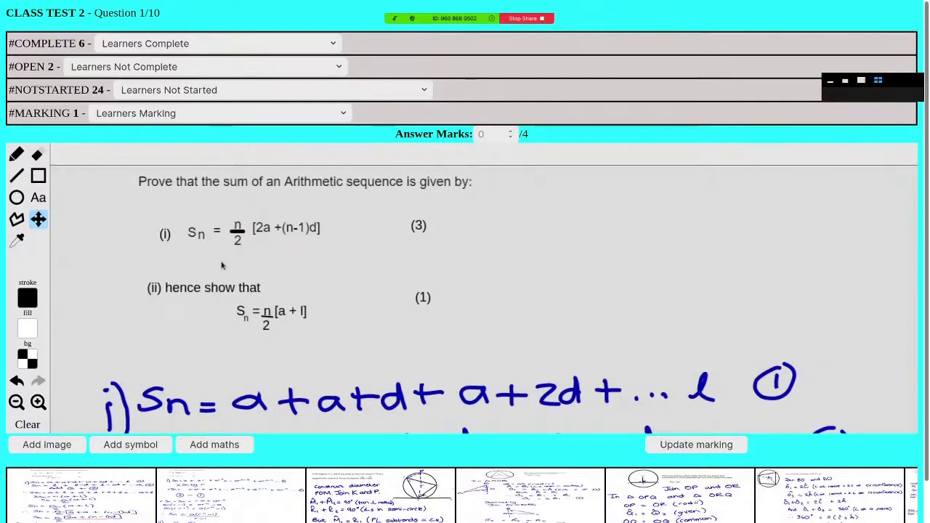
Step: With a red Pencil, draw a tick beside Sn = n/2(a + l) and a cross beside the a + a + (n-1)d line
scroll(296, 259, down, 2)
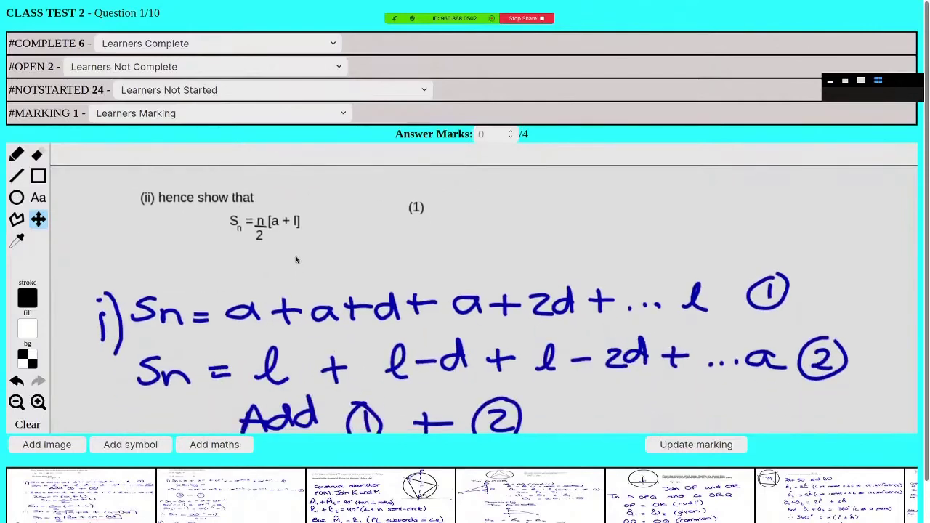
scroll(296, 259, down, 2)
scroll(316, 261, down, 2)
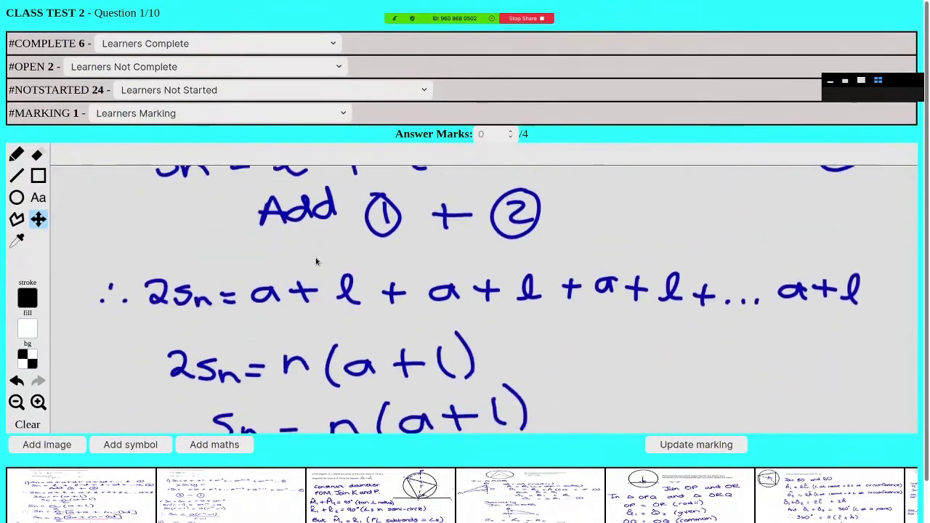
scroll(309, 290, down, 2)
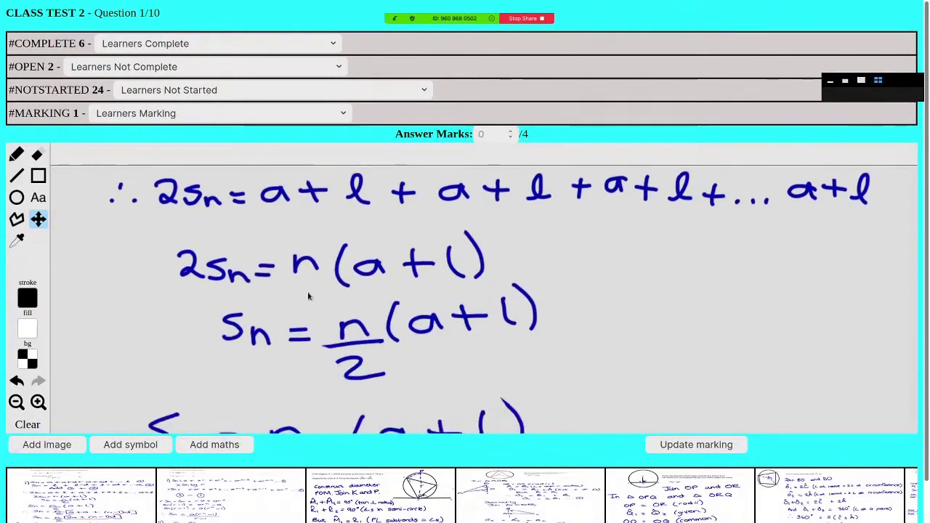
scroll(308, 295, down, 2)
scroll(294, 218, down, 2)
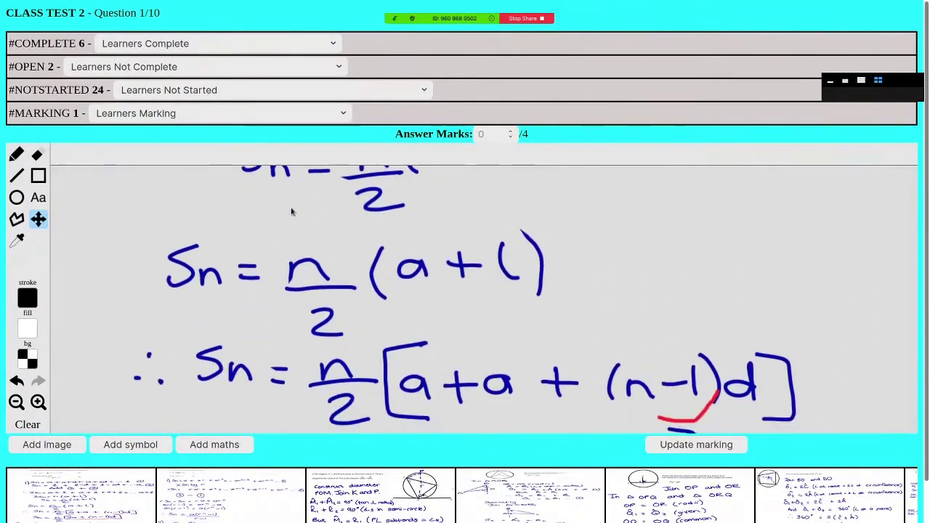
scroll(290, 211, down, 2)
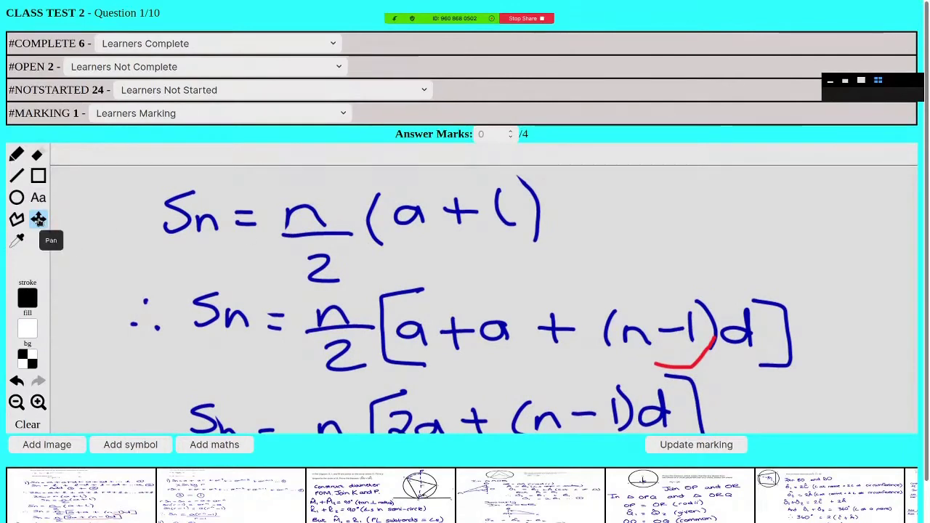
click(15, 158)
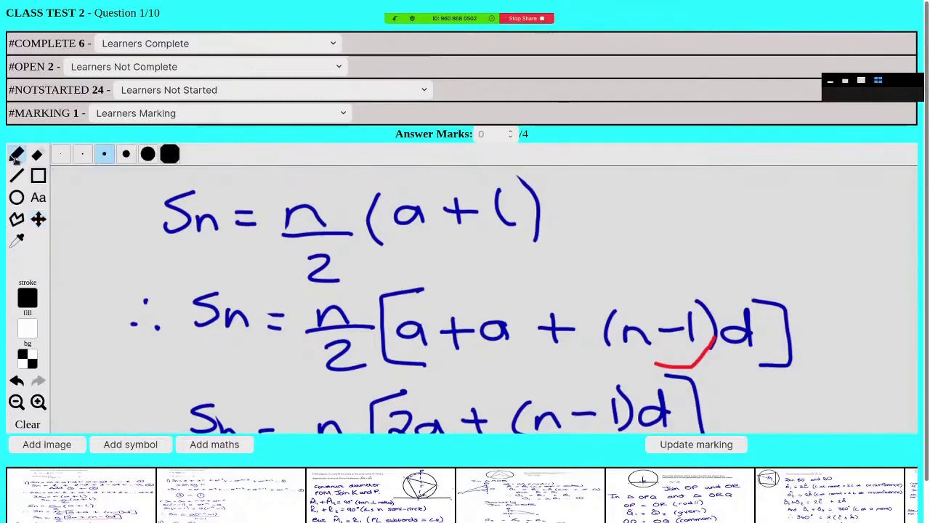
click(27, 299)
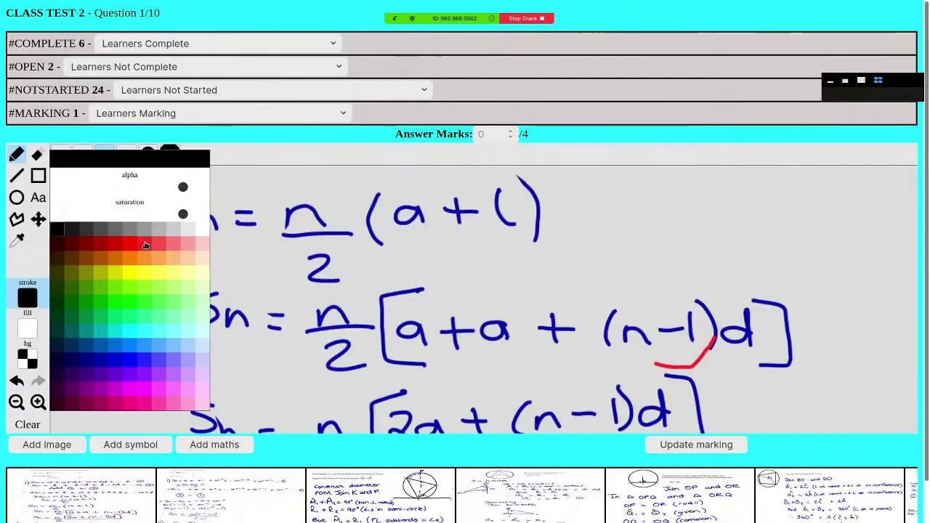
click(144, 244)
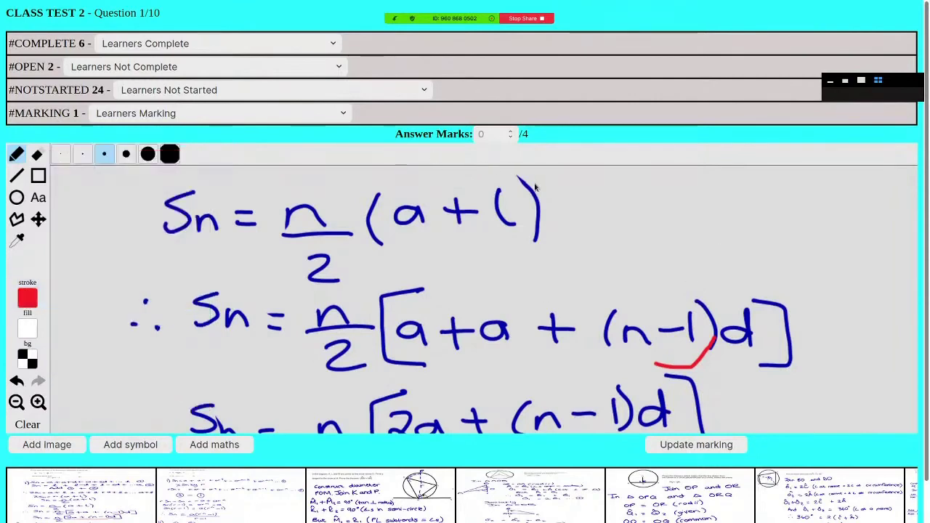
drag(542, 188, 563, 176)
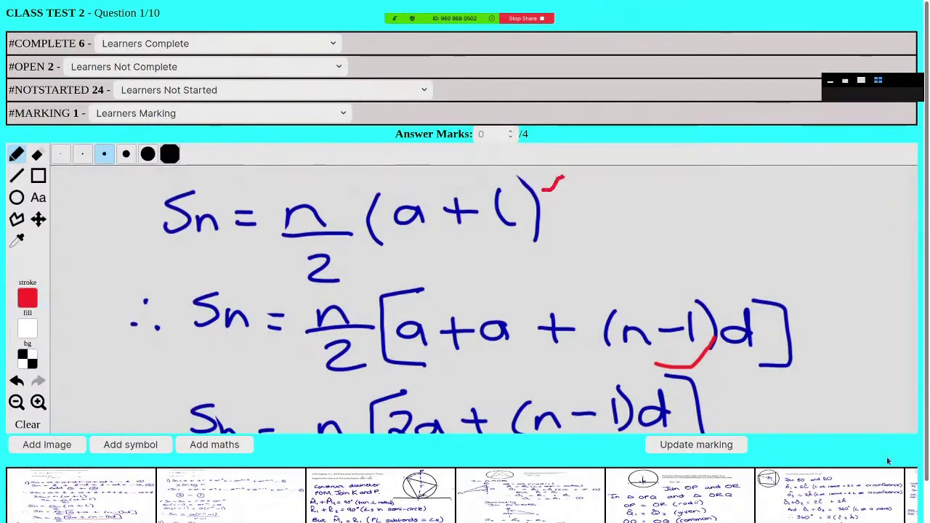
mouse_move(789, 273)
mouse_down()
mouse_move(807, 295)
mouse_move(792, 292)
mouse_up()
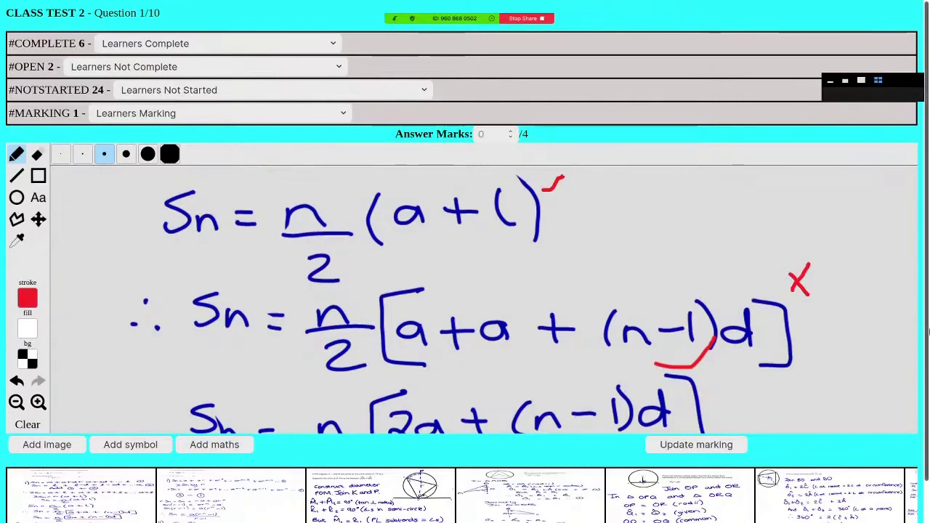
Step: Save the tick and cross to the Question 1 marking and acknowledge the reloaded answer
scroll(908, 329, down, 1)
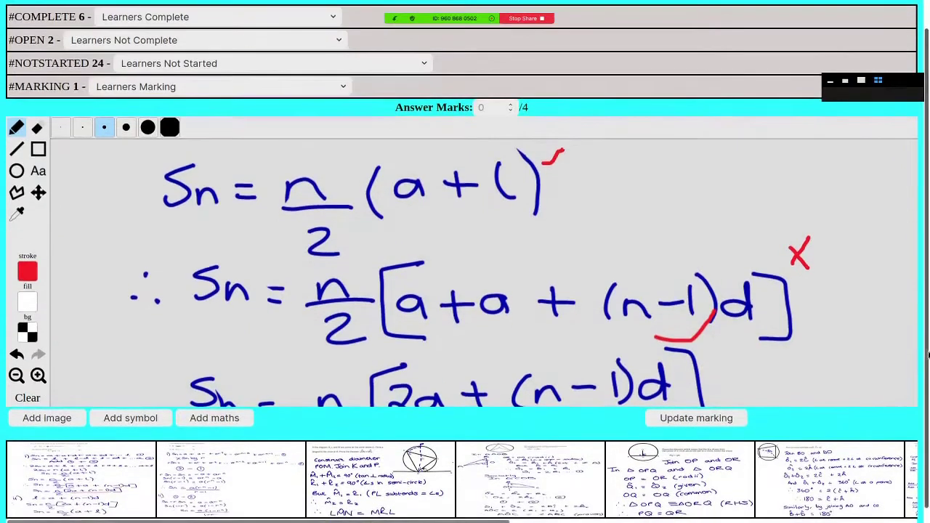
click(715, 418)
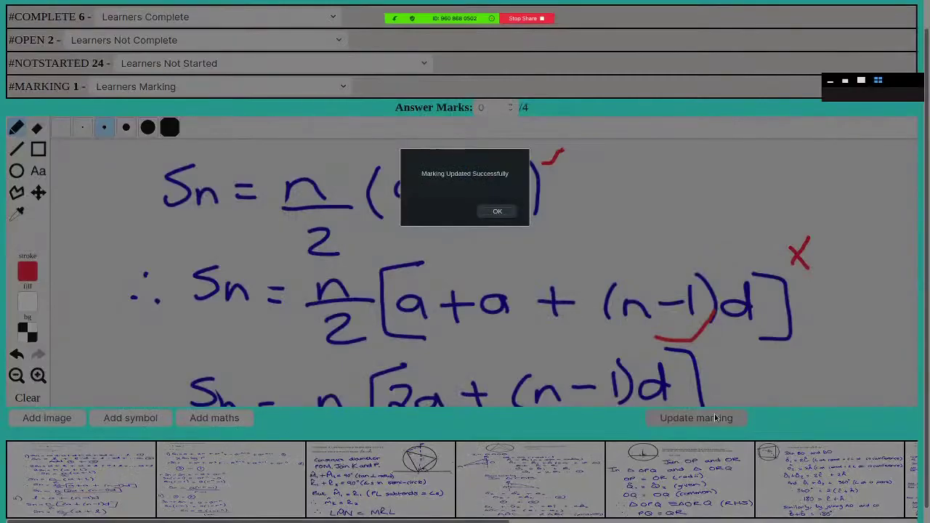
click(506, 214)
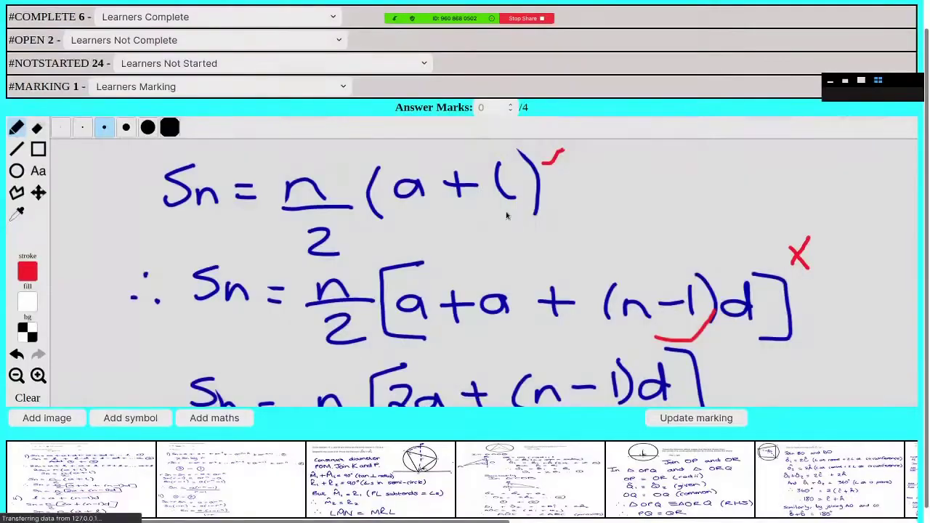
click(498, 212)
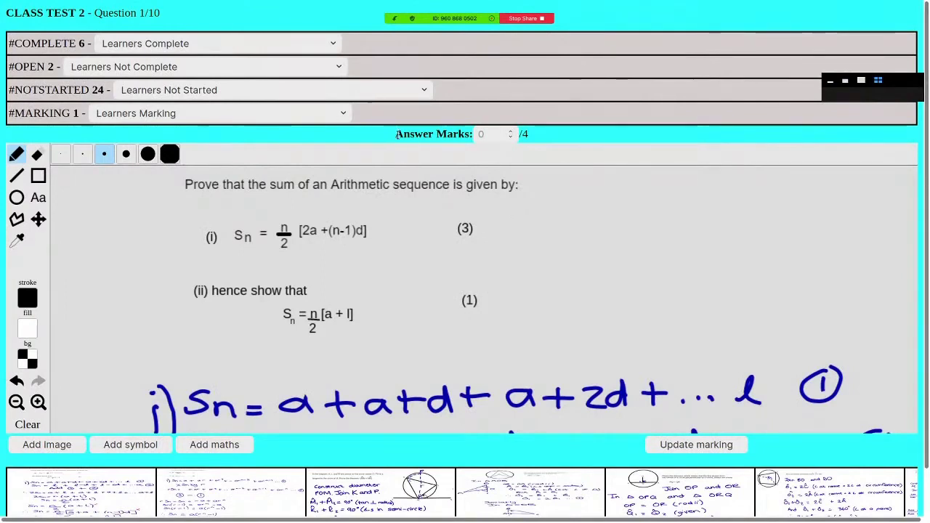
Step: Award the Question 1 answer 3 out of 4 marks and save the mark
click(494, 135)
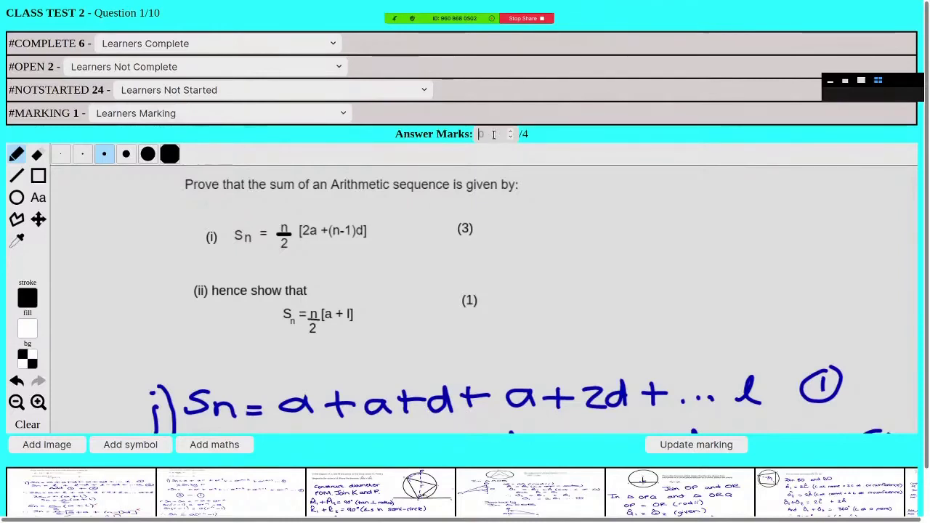
text(3)
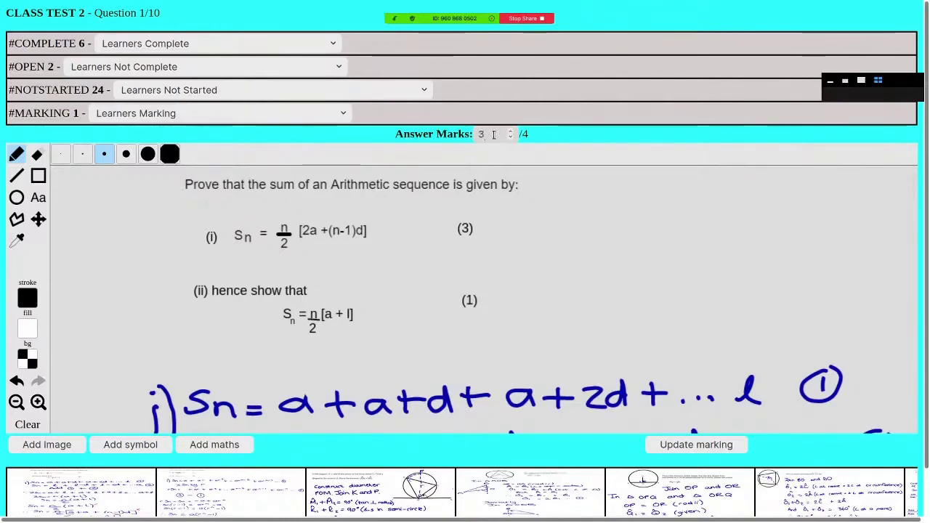
click(566, 138)
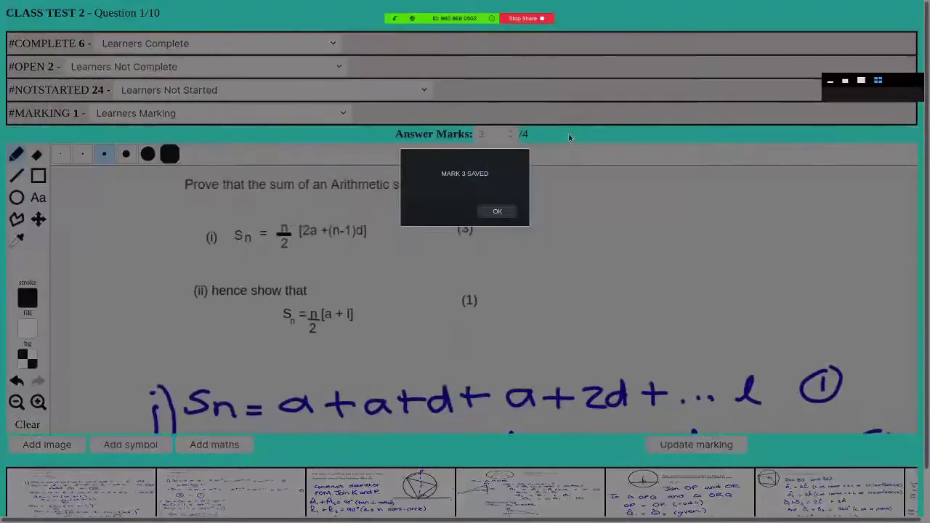
click(498, 212)
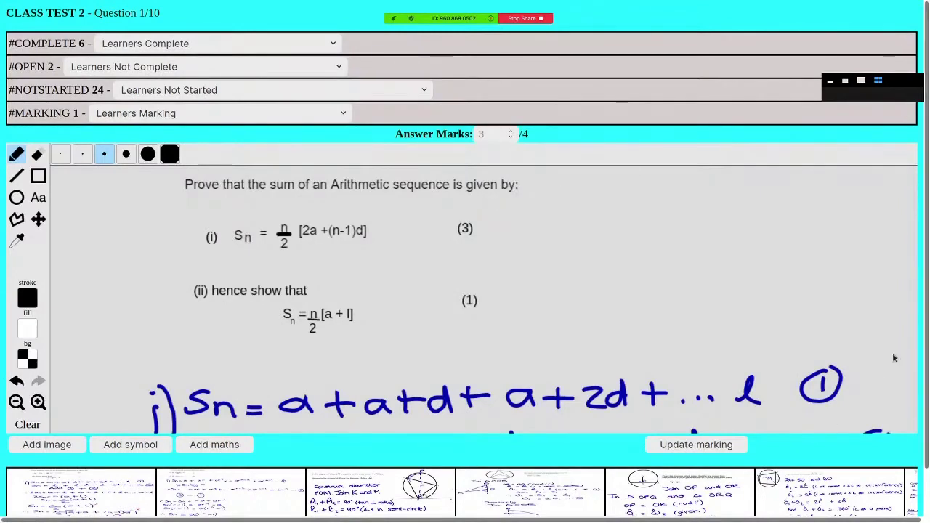
Step: Load the learner's Question 3 answer, the circle theorem proof, for marking
scroll(862, 459, down, 1)
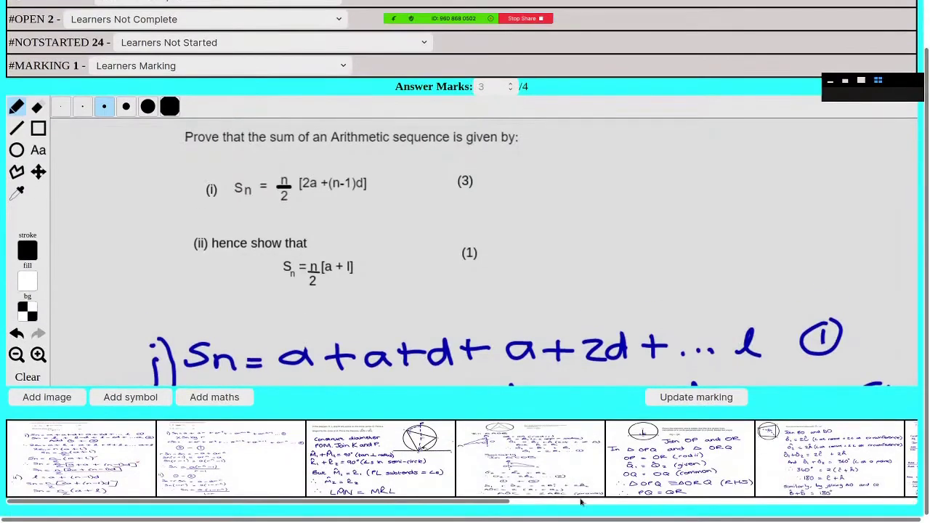
click(399, 468)
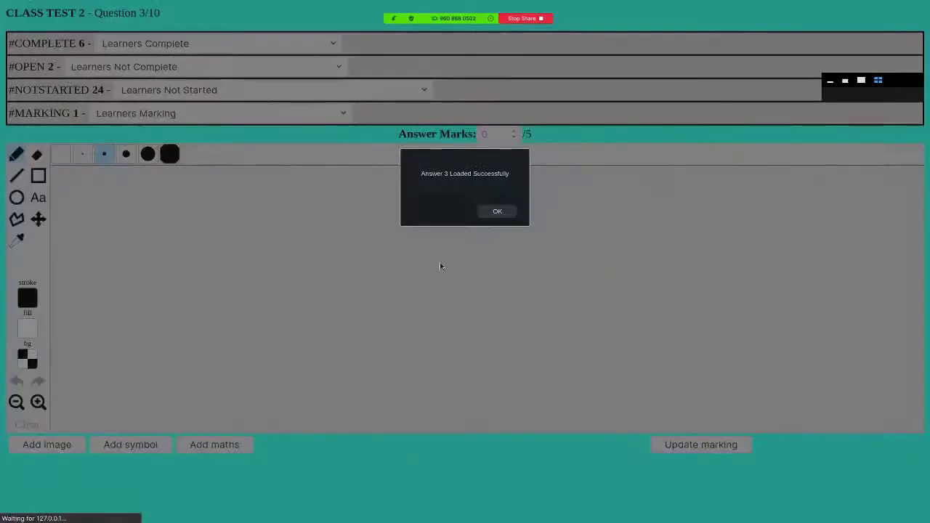
click(494, 212)
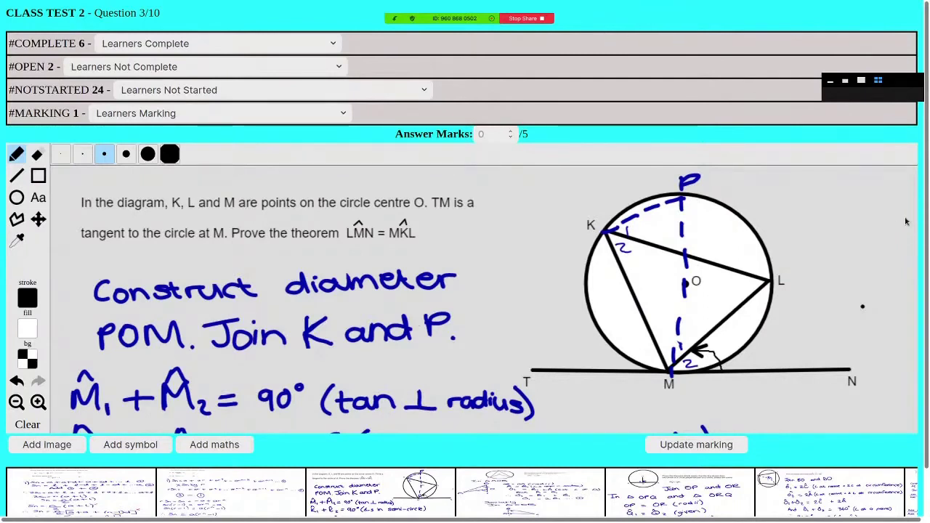
Step: Pan through the Question 3 proof from the diagram down to the concluding lines to examine the learner's reasoning
click(38, 220)
drag(215, 341, 227, 225)
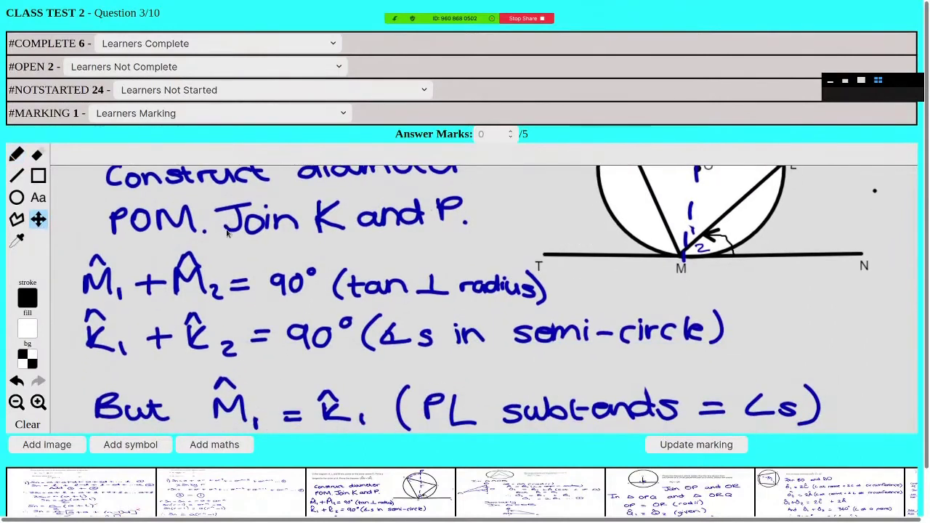
drag(256, 353, 252, 229)
drag(278, 312, 297, 349)
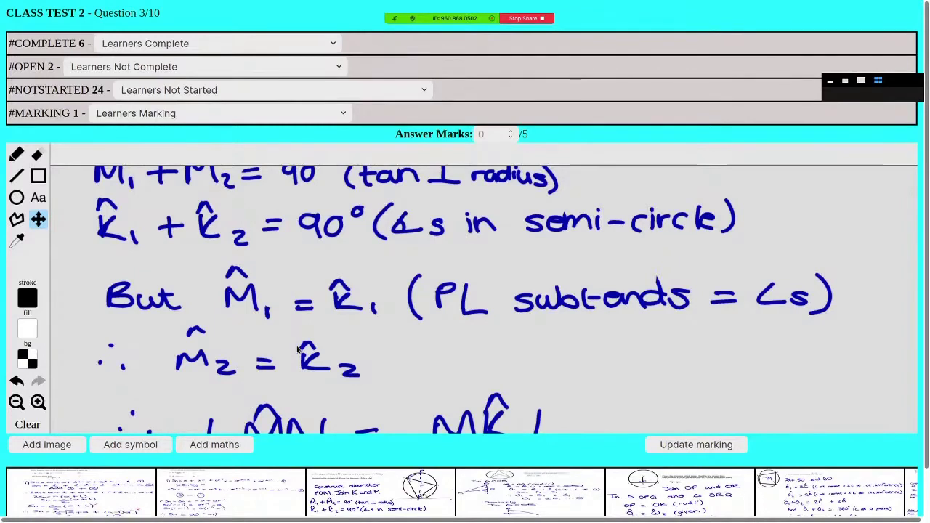
Step: Close the marking page and start creating a new assessment of type Class Test for the school content
mouse_move(438, 4)
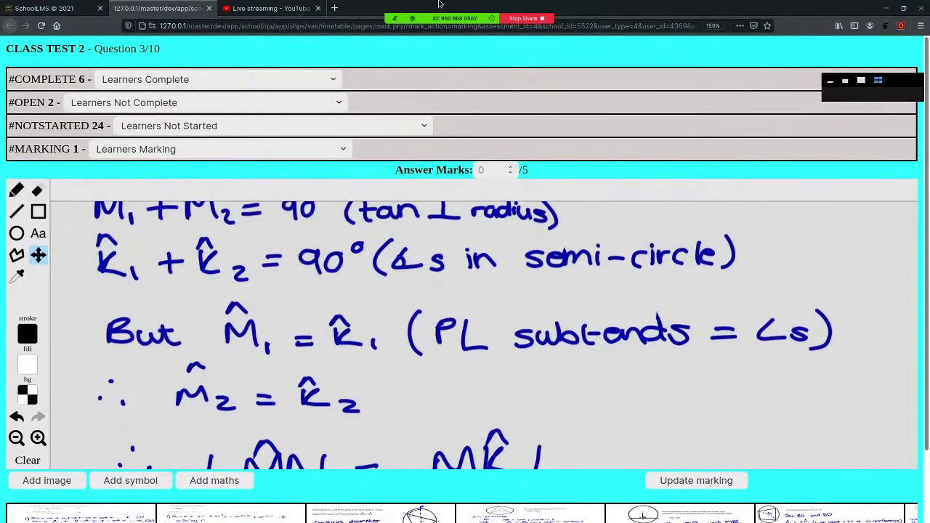
click(212, 8)
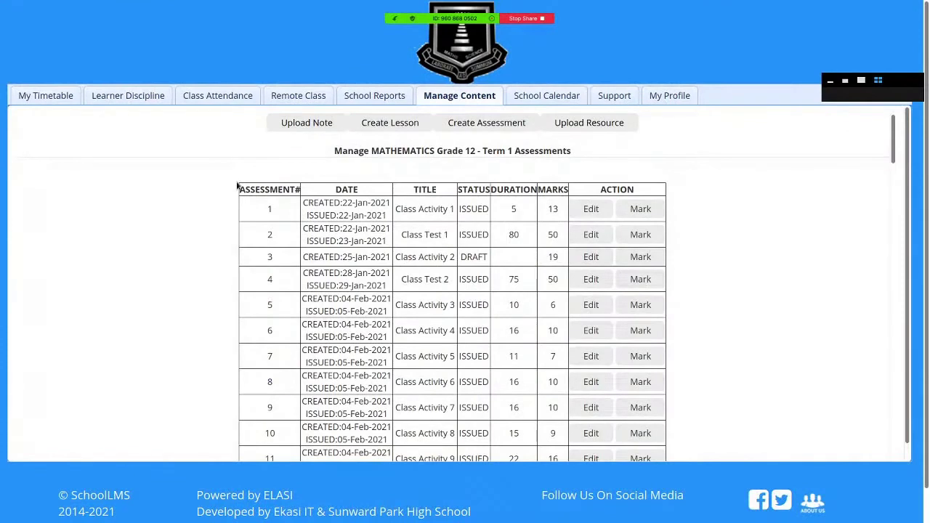
click(479, 123)
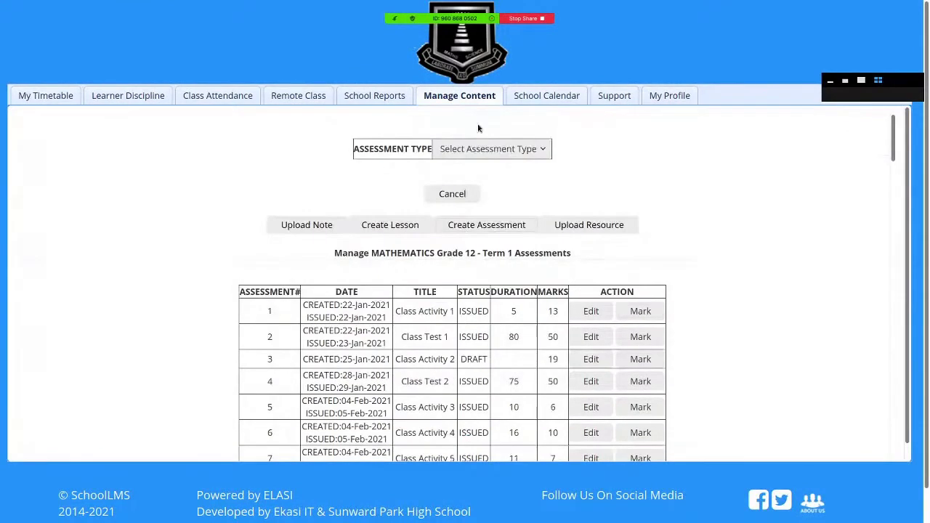
click(517, 153)
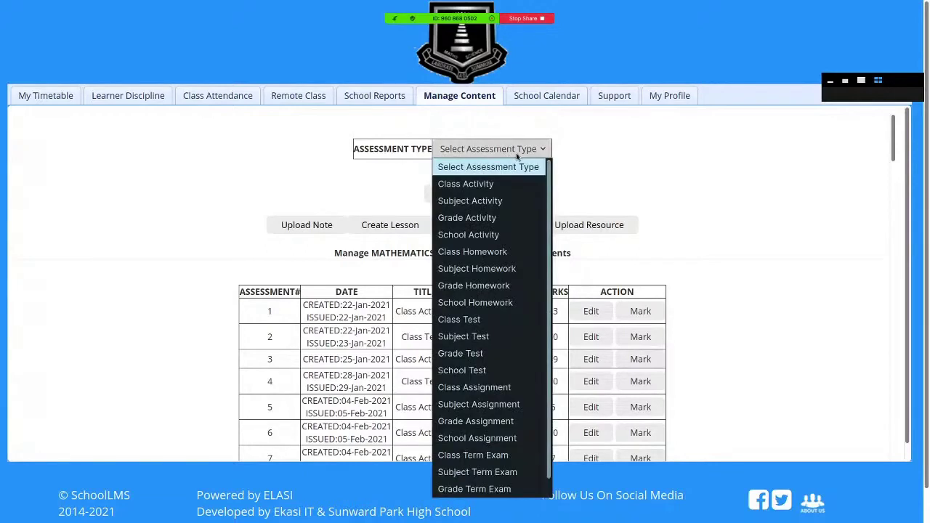
scroll(550, 218, down, 1)
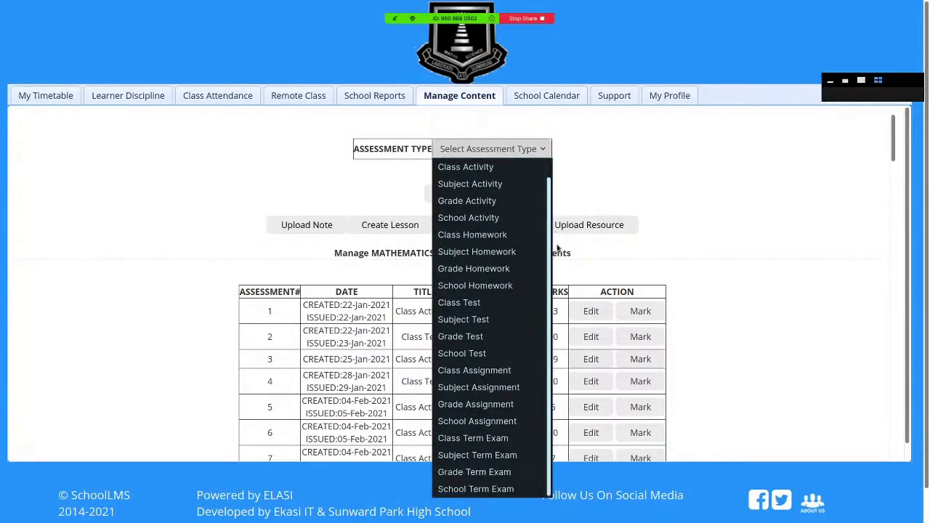
scroll(548, 188, up, 1)
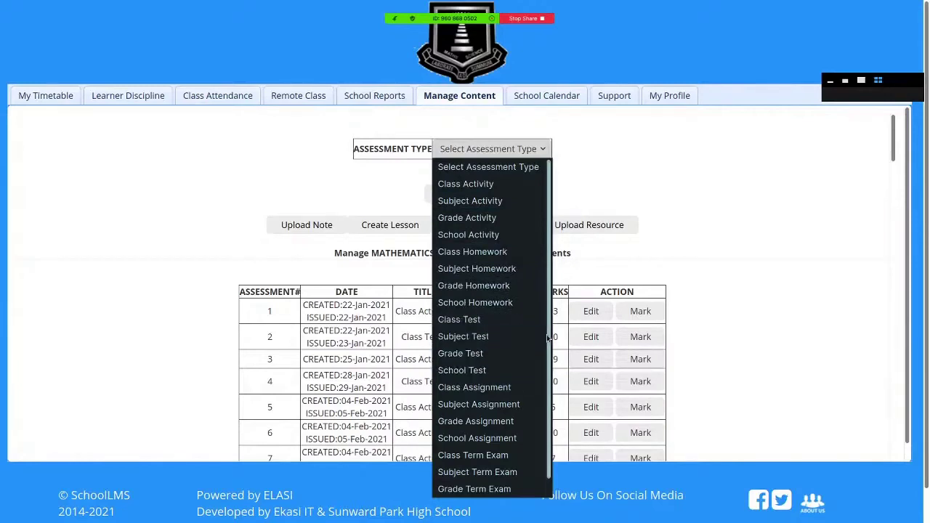
scroll(549, 338, down, 1)
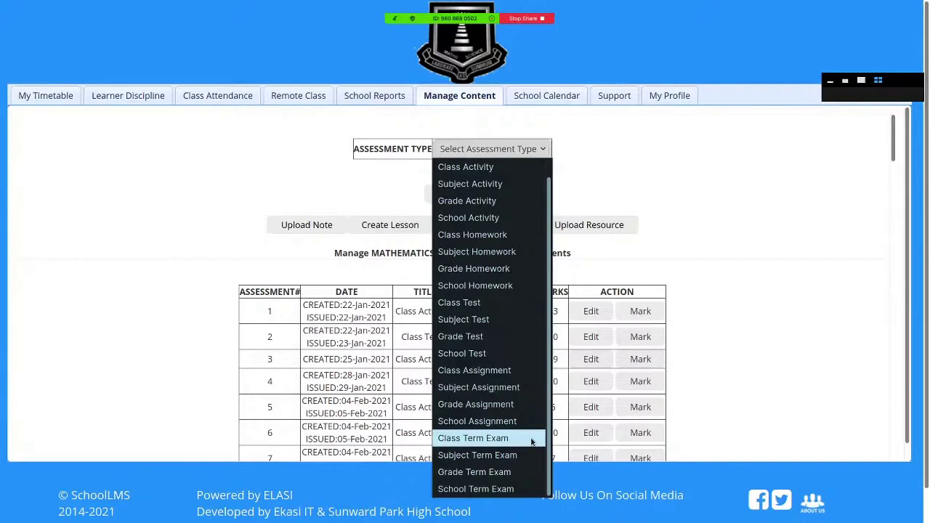
click(526, 303)
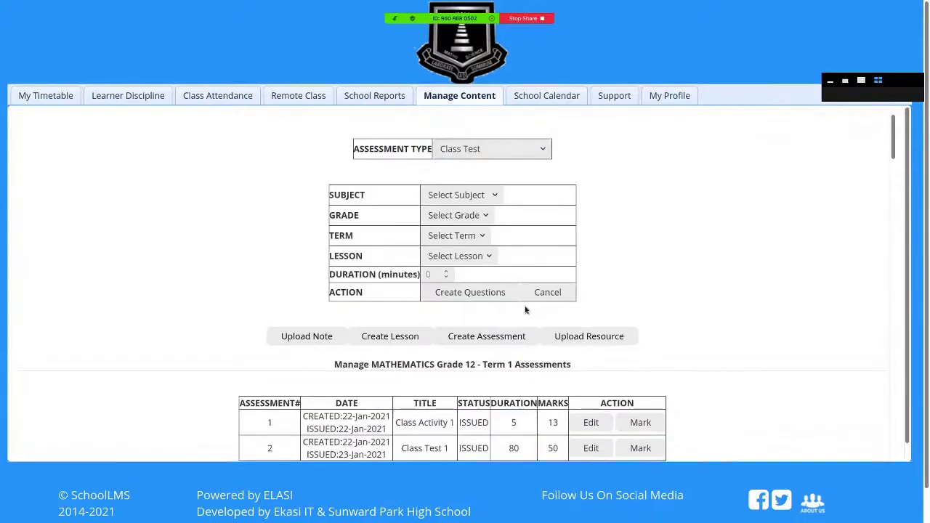
Step: Set the class test's subject to MATHEMATICS, its grade to Grade 12 and its term to Term 1
click(489, 196)
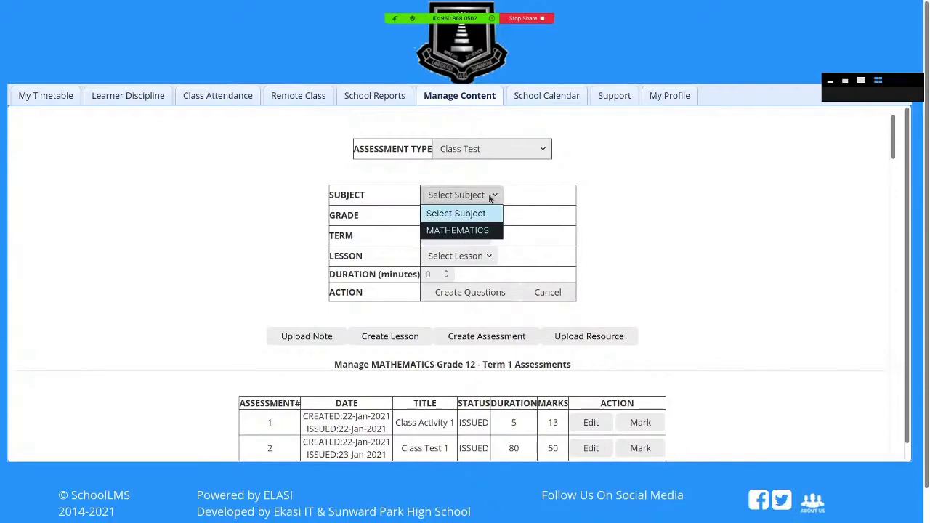
click(487, 229)
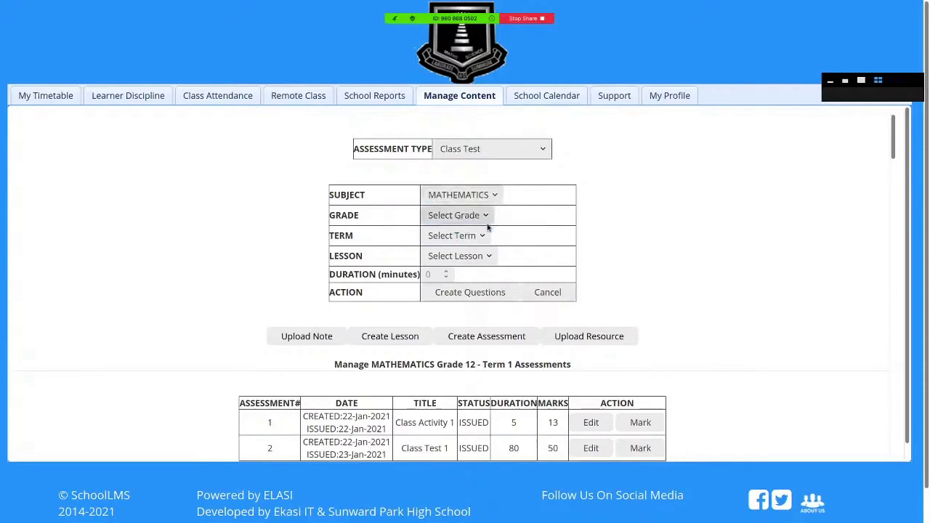
click(486, 216)
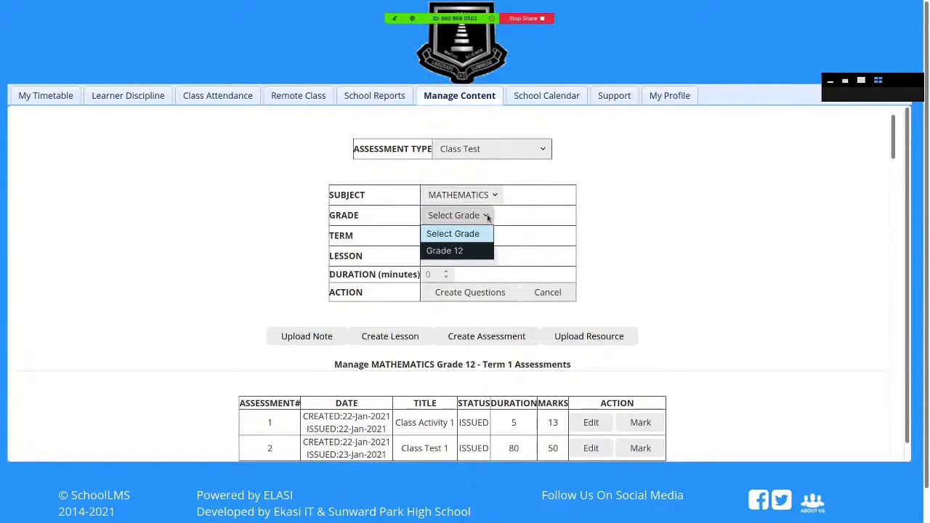
click(475, 252)
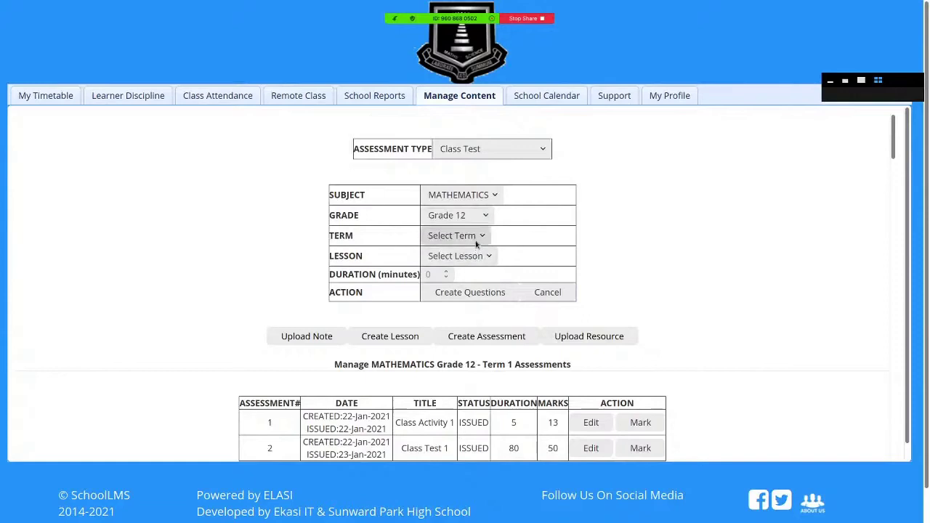
click(480, 236)
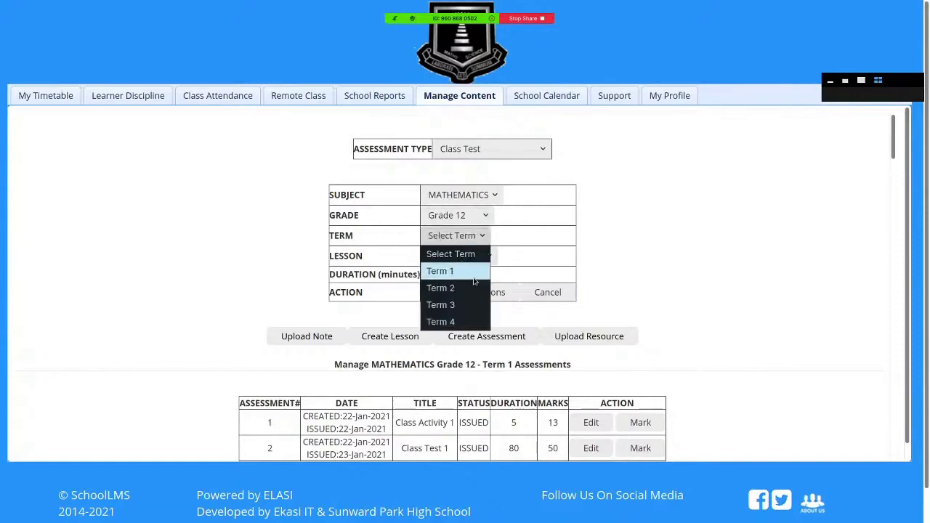
click(474, 276)
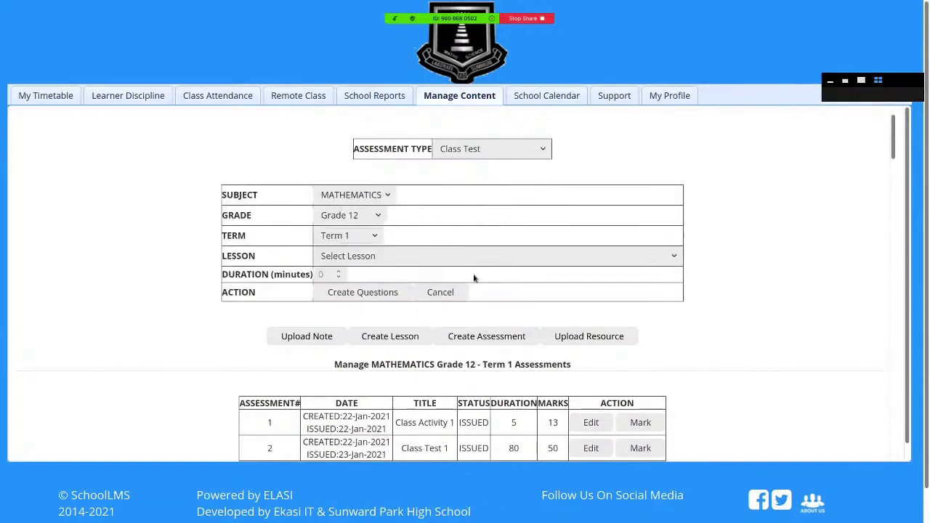
Step: Link the test to Lesson 3 Number Patterns - Arithmetic Sequences with a 5-minute duration, and proceed to creating its questions
click(491, 257)
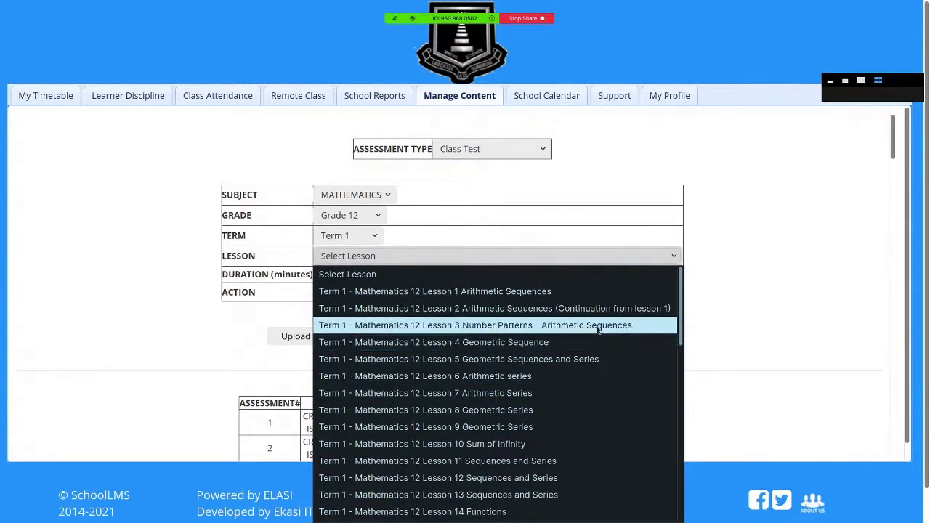
click(597, 326)
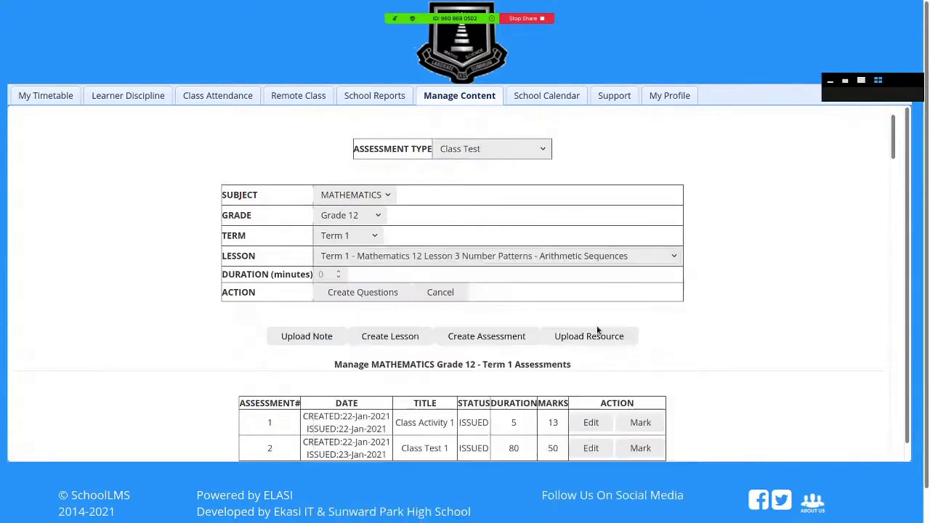
click(330, 276)
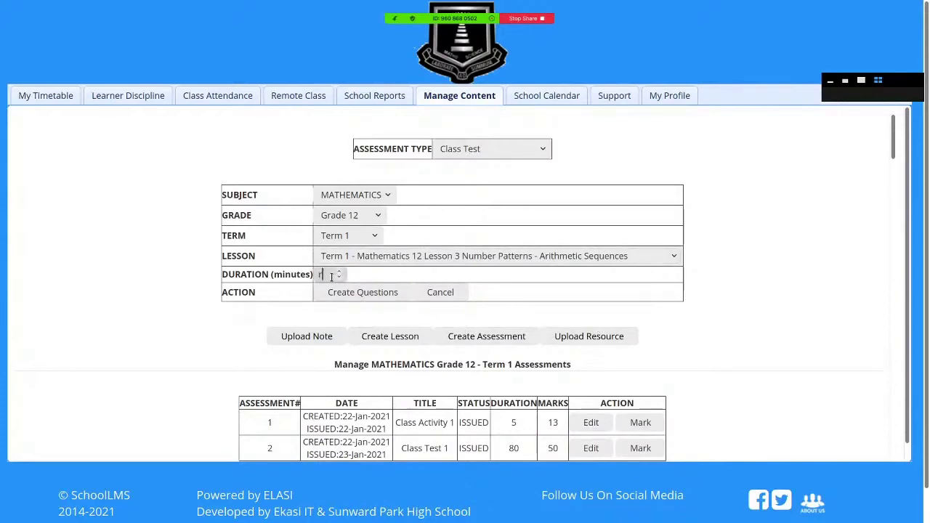
text(5)
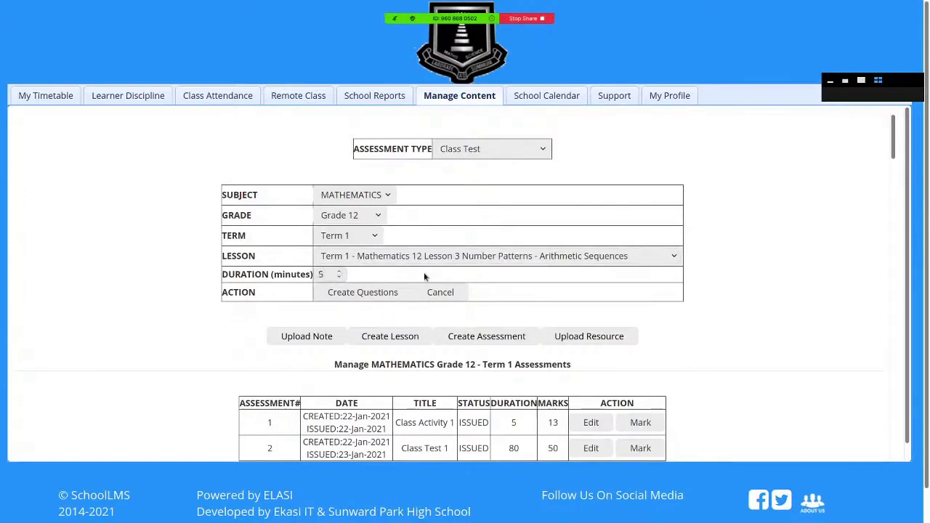
click(374, 295)
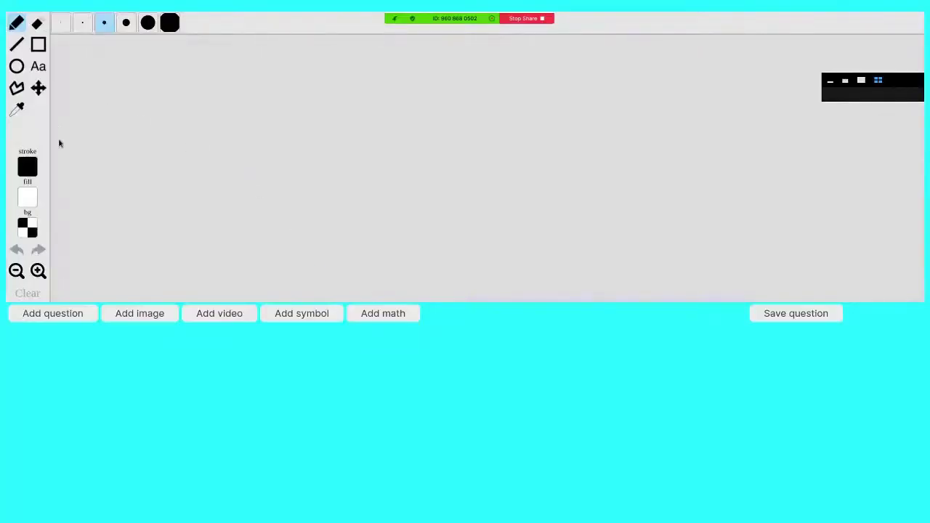
Step: Handwrite the letters A, B and C across the blank canvas and save them as the first question
mouse_move(135, 75)
mouse_down()
mouse_move(134, 64)
mouse_move(183, 136)
mouse_up()
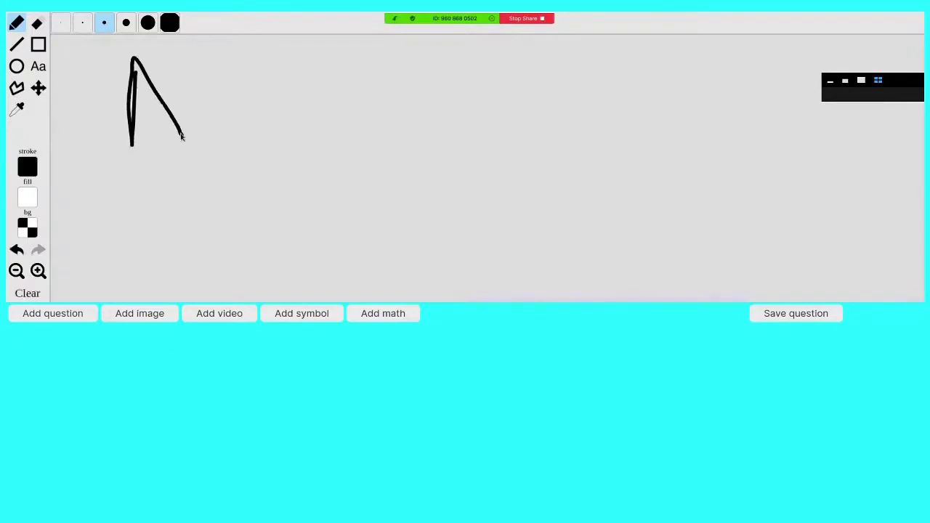
drag(135, 112, 198, 114)
mouse_move(276, 70)
mouse_down()
mouse_move(288, 121)
mouse_move(318, 104)
mouse_move(298, 145)
mouse_move(291, 137)
mouse_up()
mouse_move(406, 95)
mouse_down()
mouse_move(453, 139)
mouse_move(476, 116)
mouse_up()
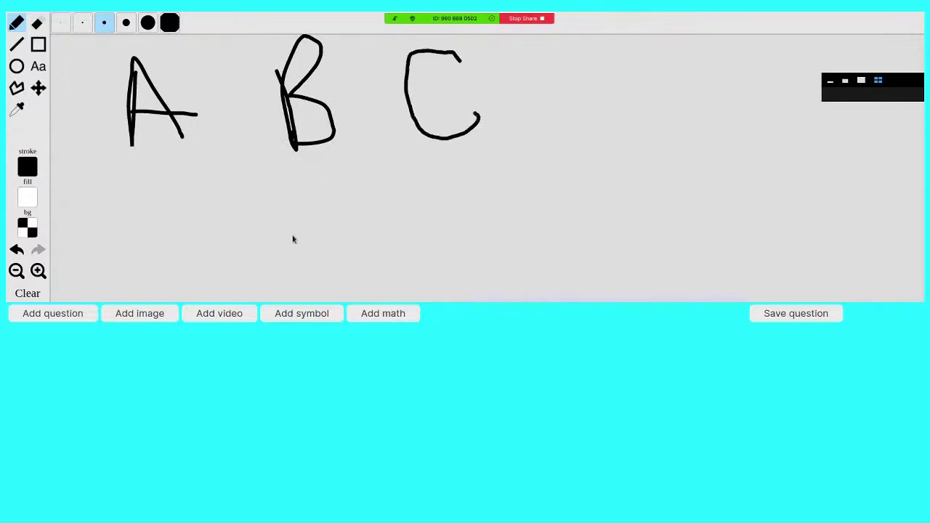
click(766, 314)
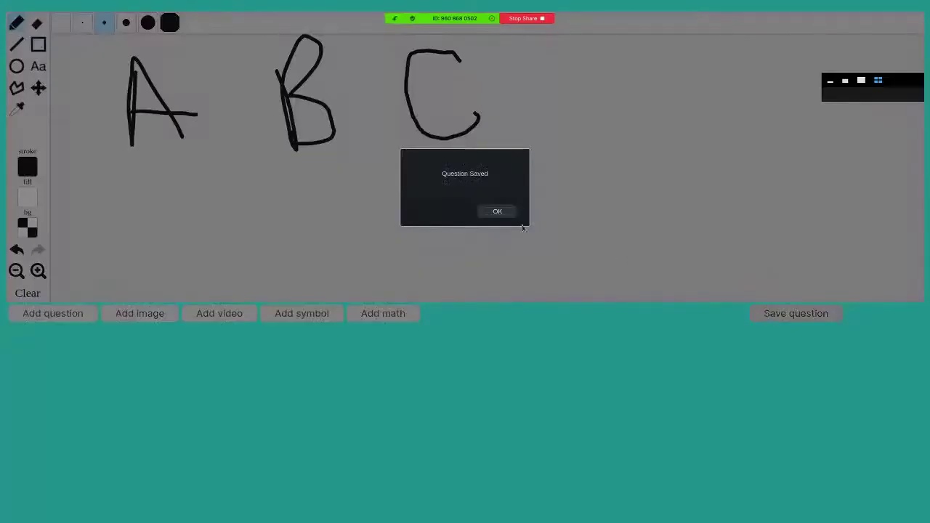
click(506, 212)
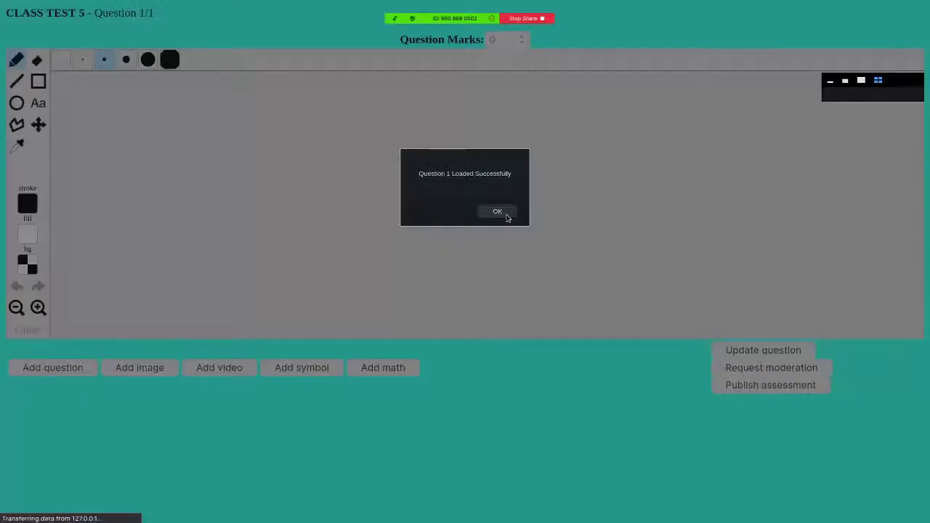
click(506, 214)
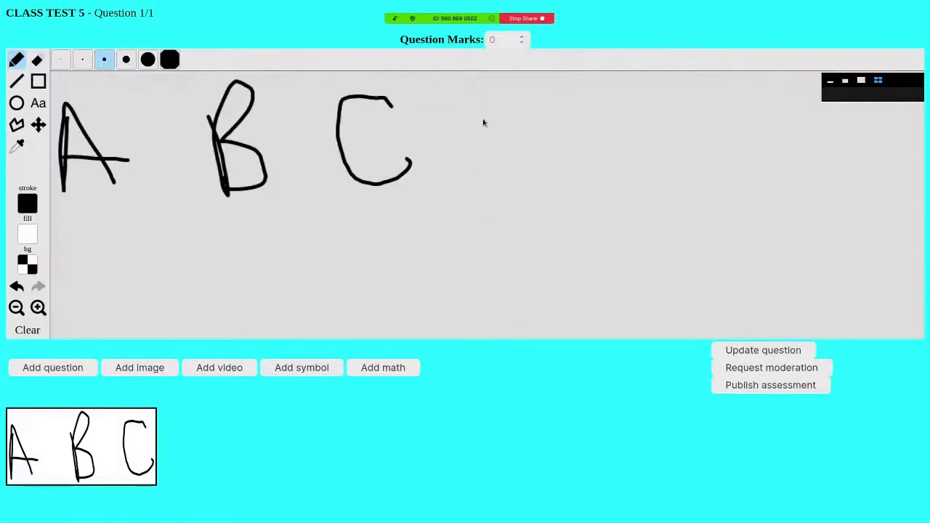
Step: Set the first question's marks to 5 and save the mark
click(502, 40)
key(Delete)
text(5)
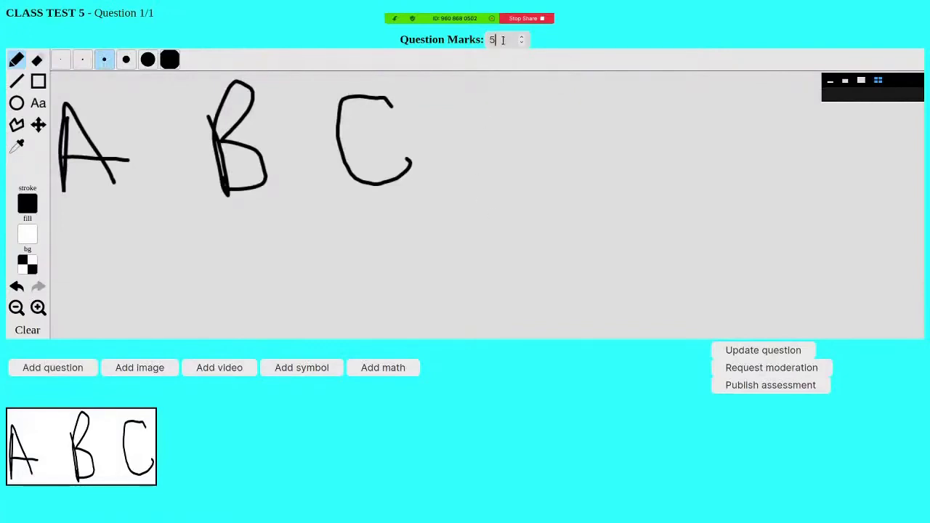
click(600, 24)
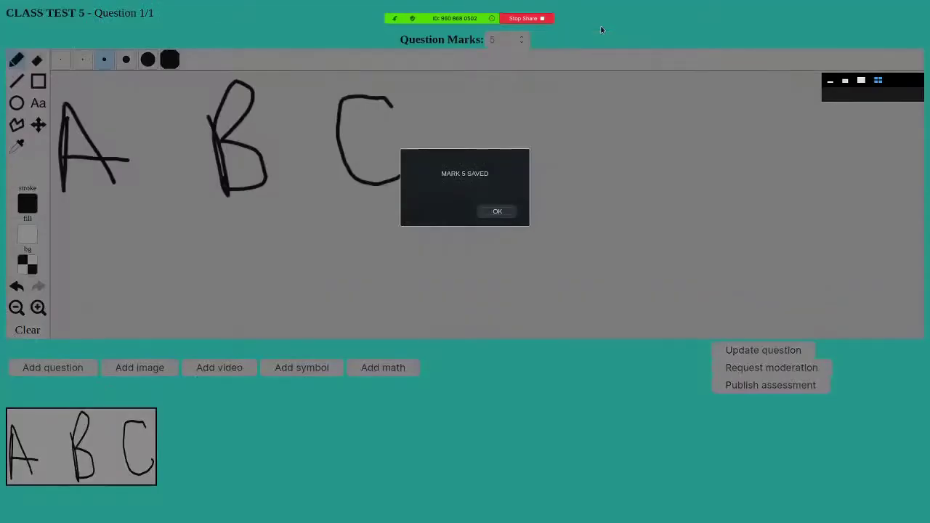
click(496, 211)
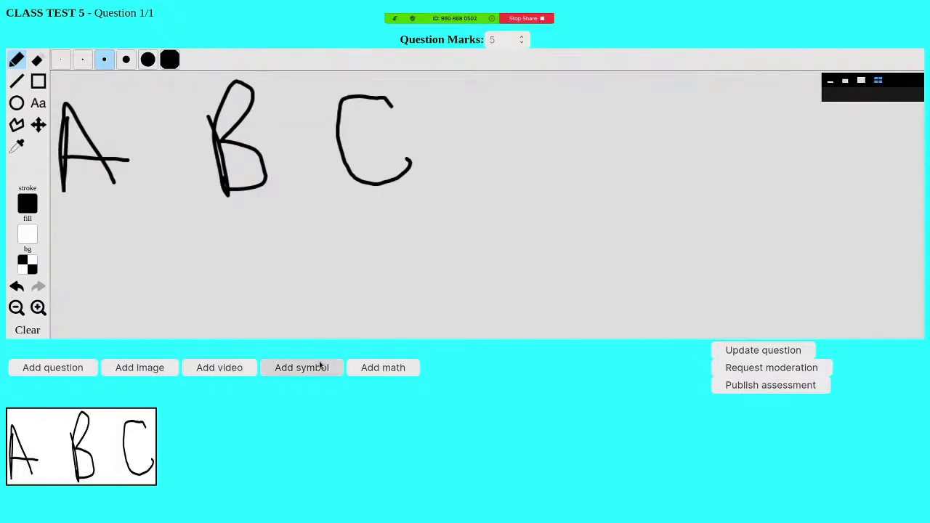
Step: Add a second question and enter the sample text "Hdkdknjbfjbjfbf" near the upper edge of its blank canvas
click(62, 369)
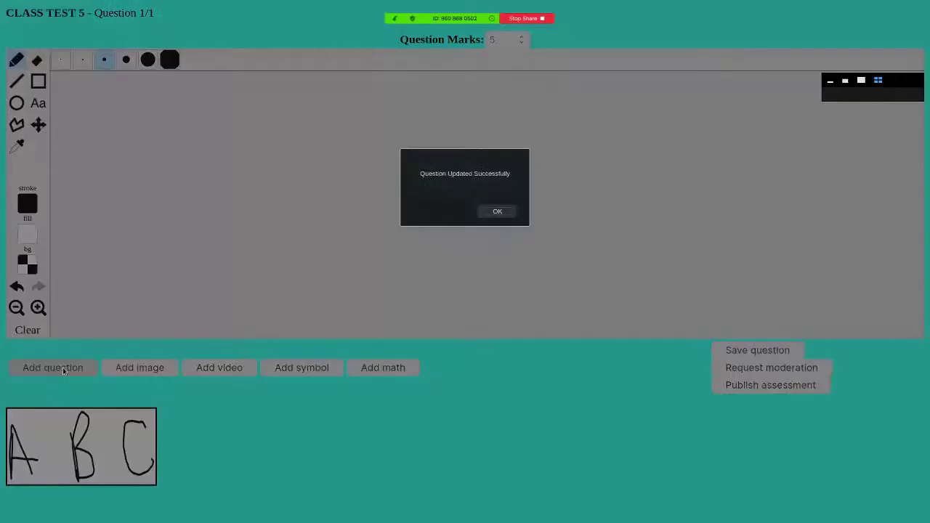
click(508, 215)
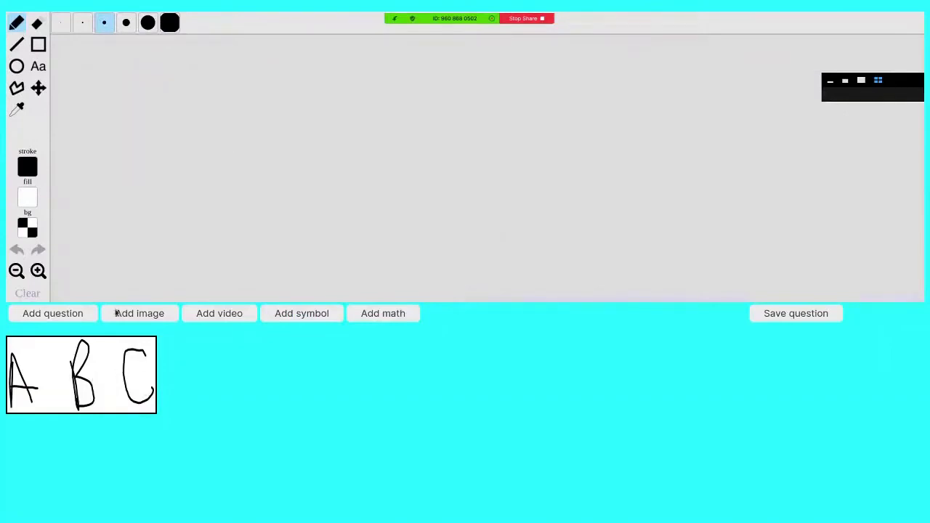
click(39, 68)
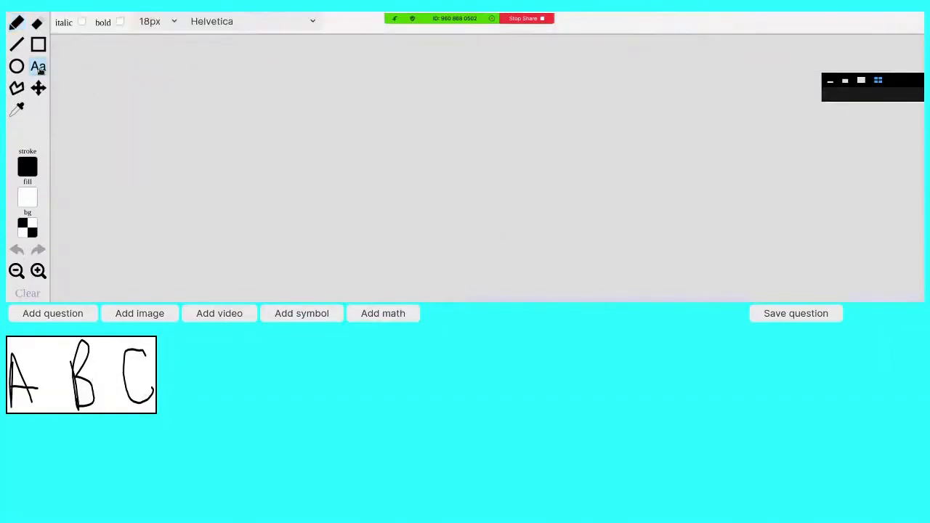
click(178, 84)
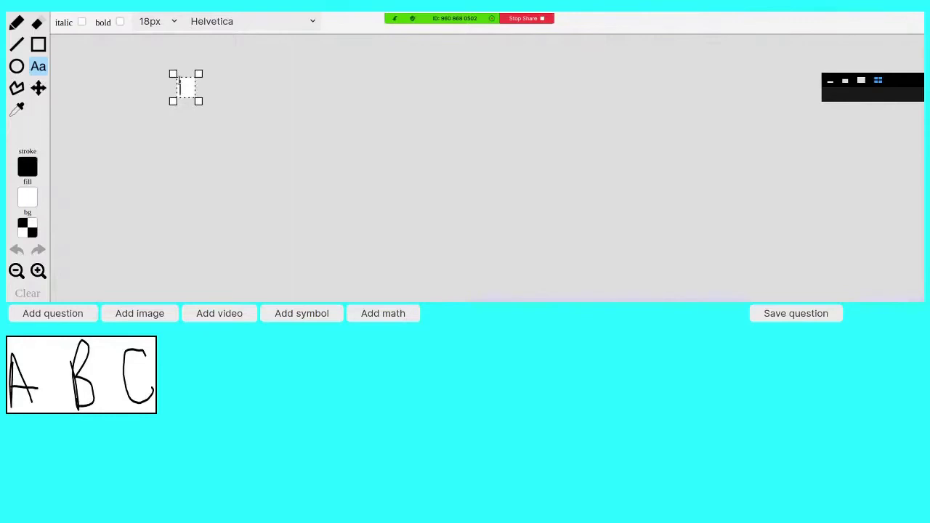
text(Hdkdknjb)
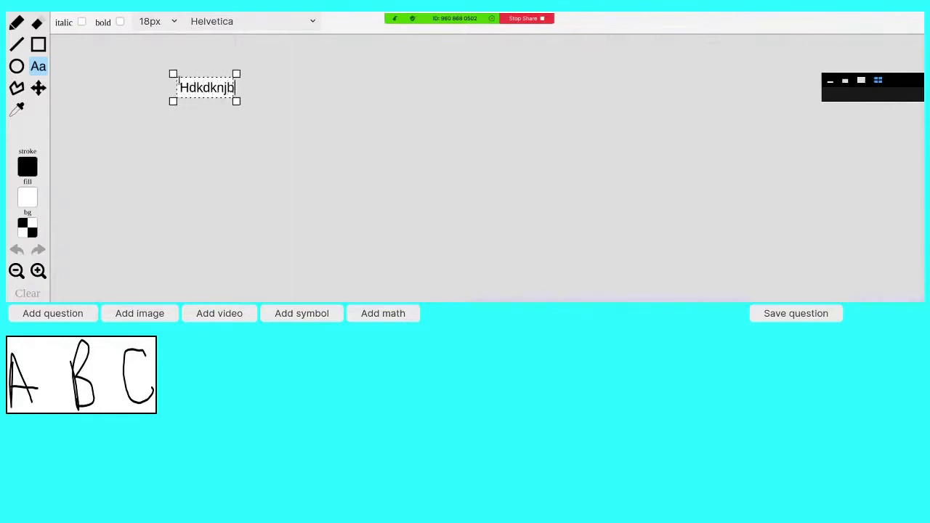
text(fjbjfbf)
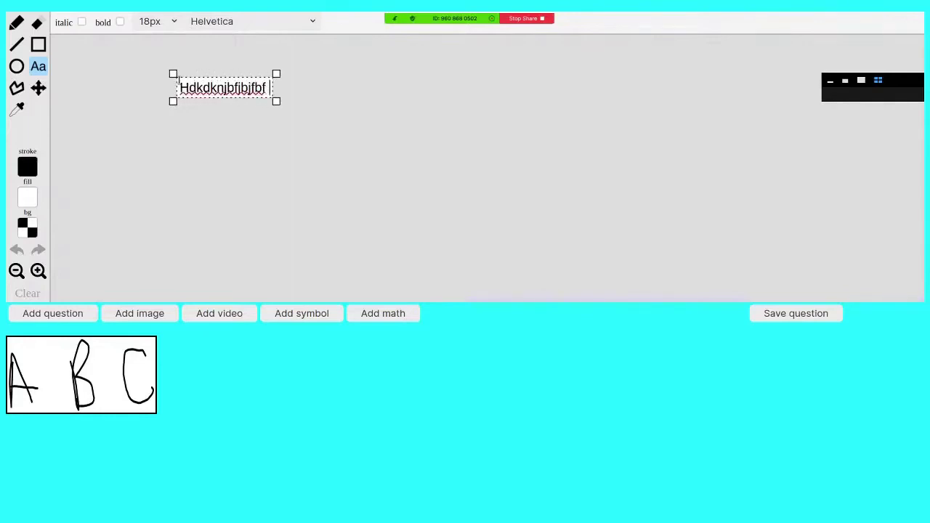
Step: Add the sample text "hdhbhd" at 36px beside the existing text on the second question's canvas and colour it orange
click(340, 85)
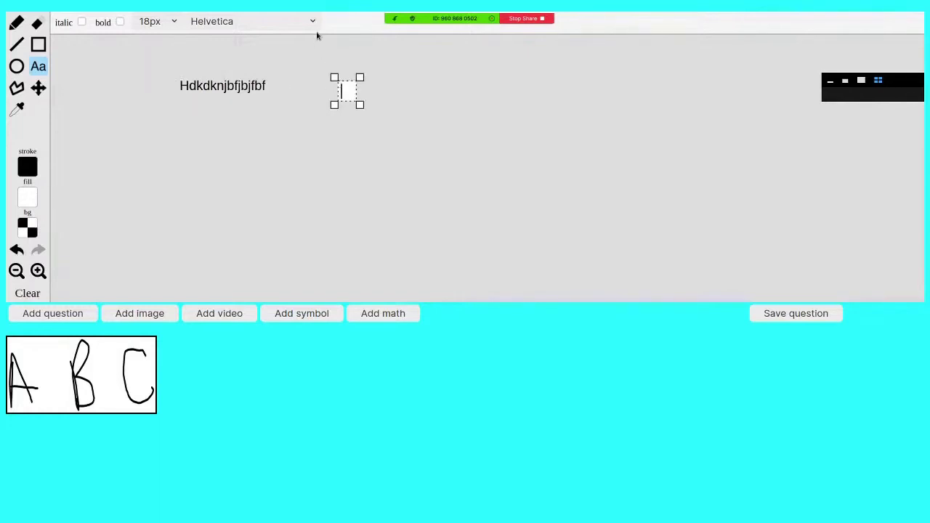
click(173, 21)
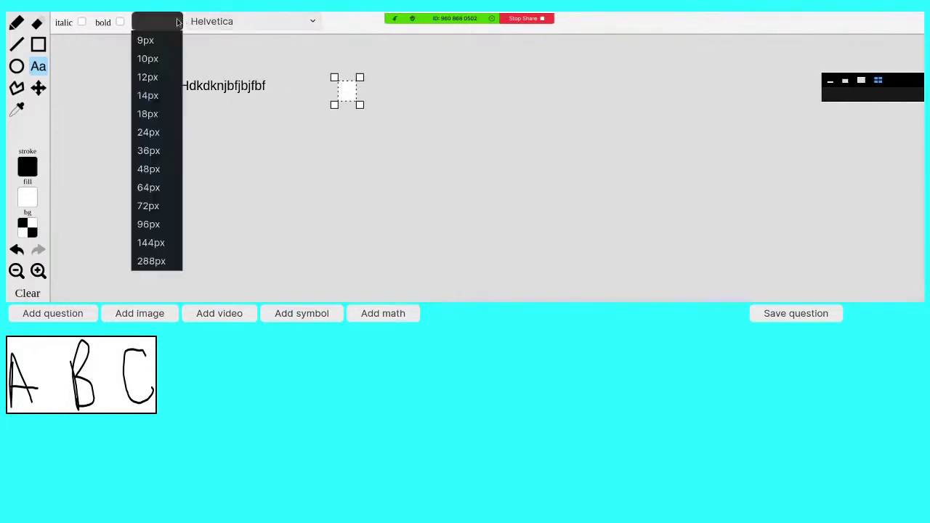
click(165, 152)
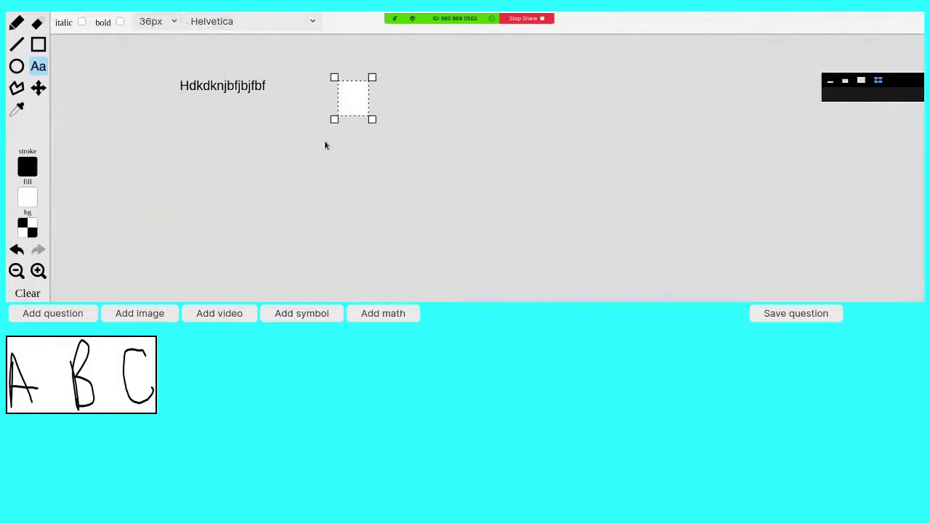
click(339, 102)
text(hdhbhd)
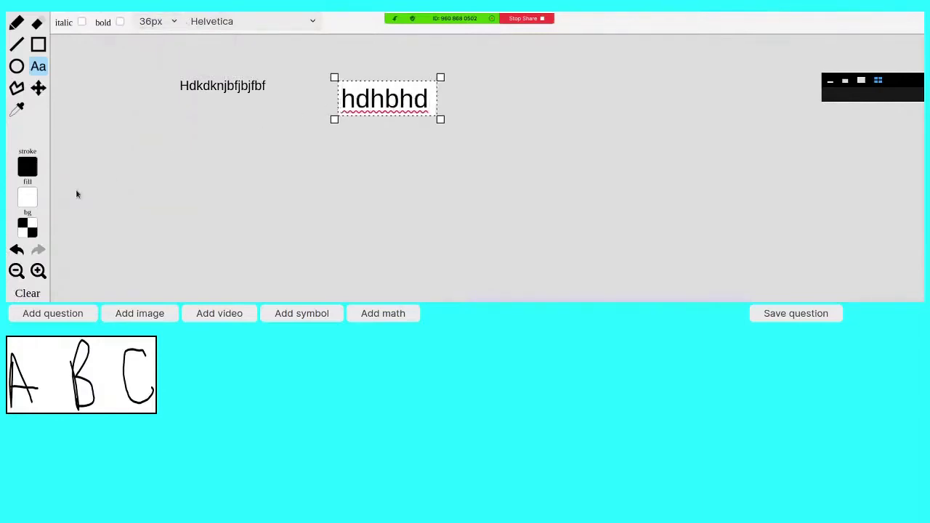
click(29, 167)
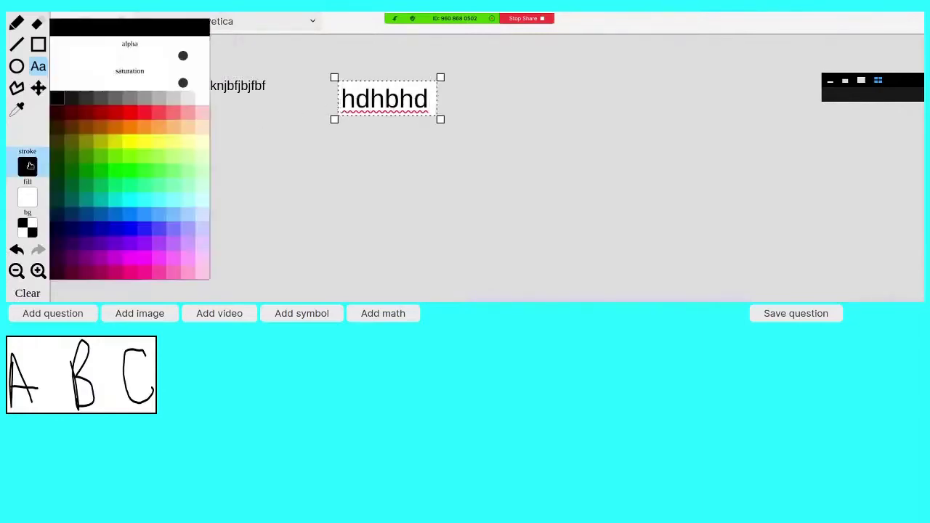
click(133, 229)
click(133, 128)
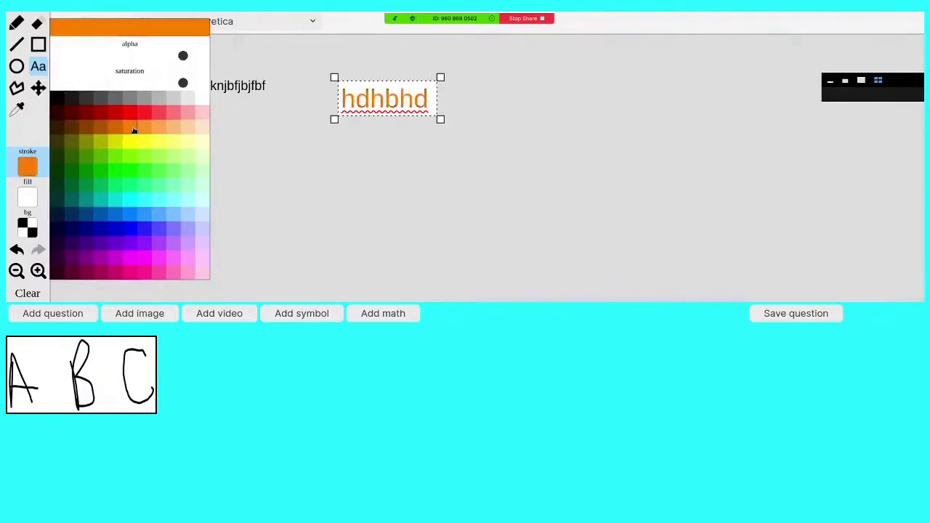
click(347, 185)
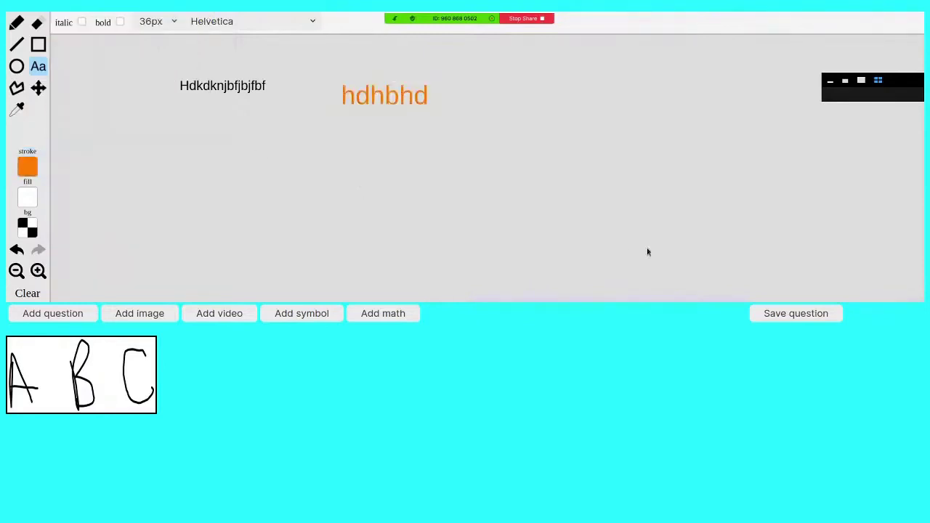
Step: Save the typed canvas as the second question and set its marks to 10
click(799, 313)
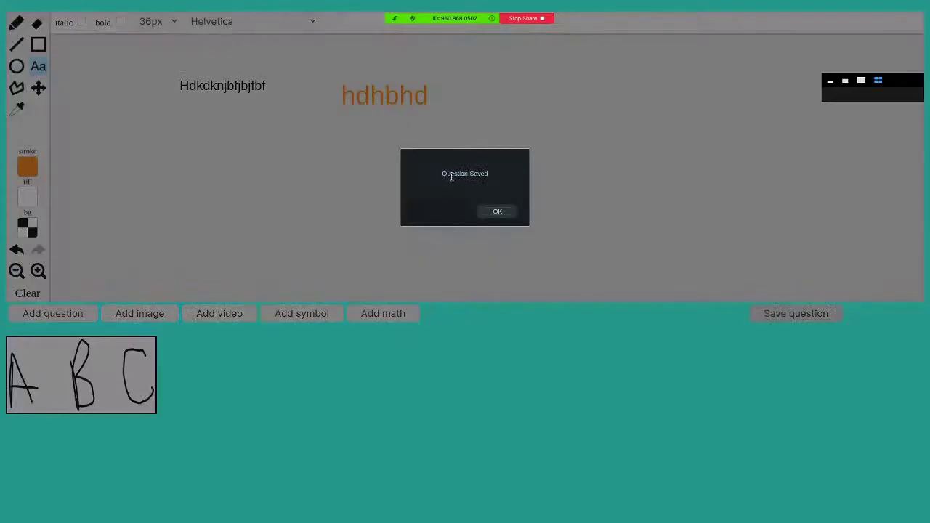
click(509, 212)
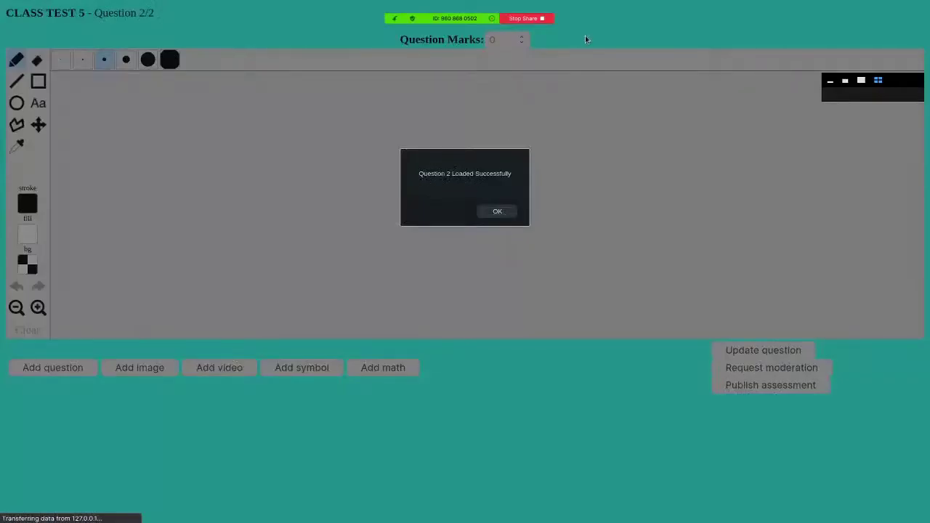
click(502, 210)
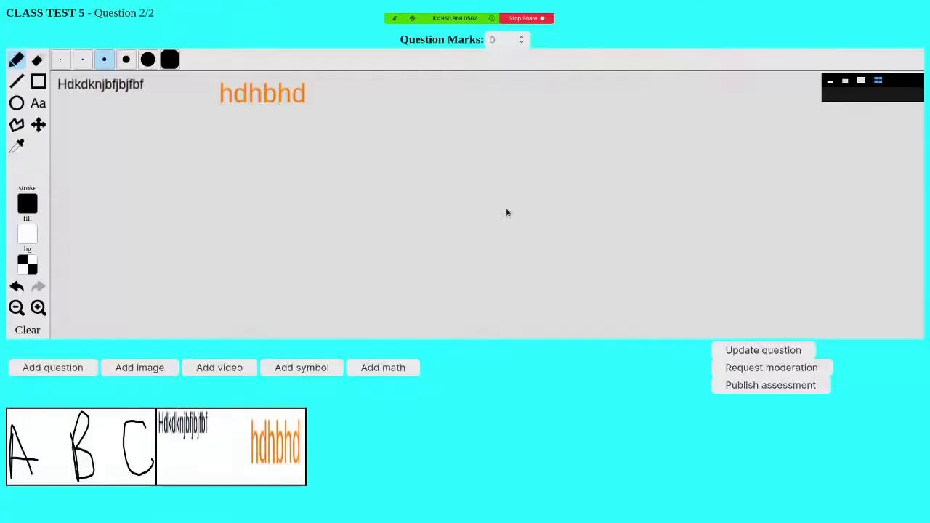
click(500, 41)
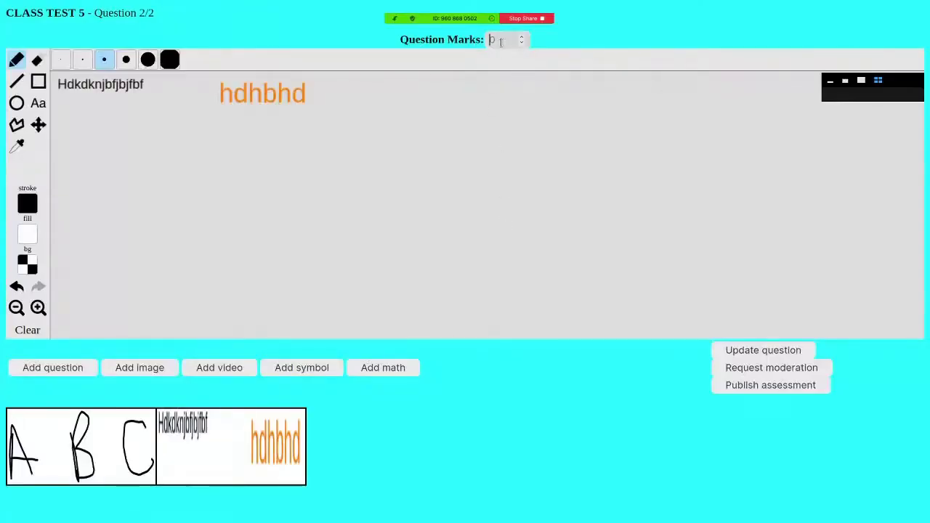
text(10)
click(706, 33)
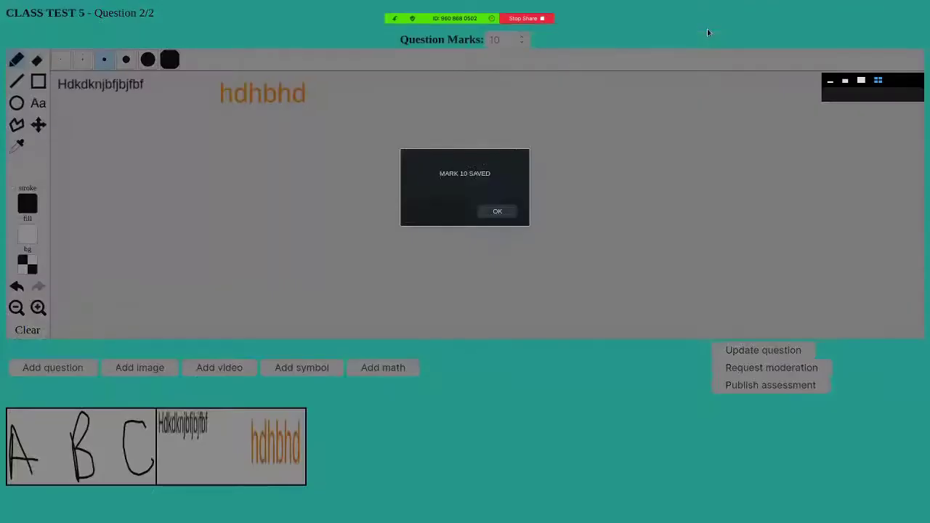
click(510, 211)
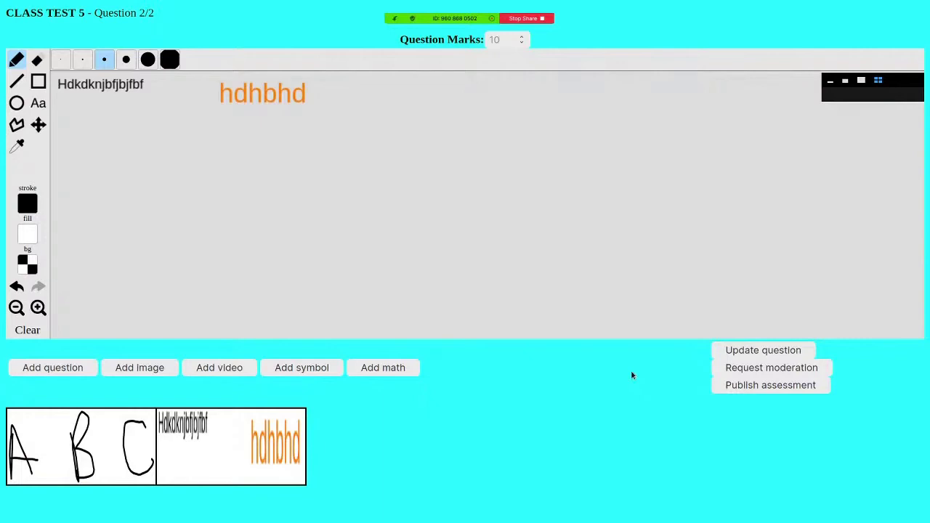
Step: Publish the Class Test 5 assessment and return to the teacher's Mathematics Grade 12 assessment list
click(774, 385)
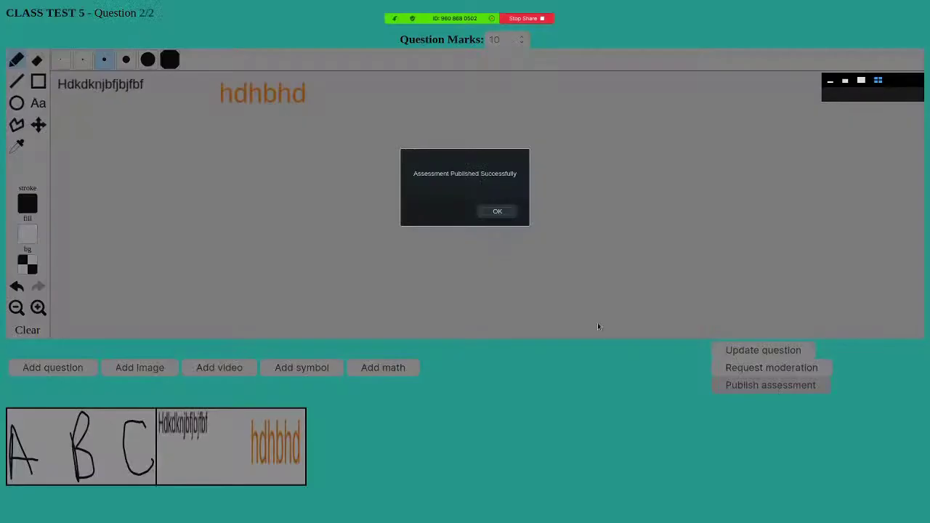
click(497, 212)
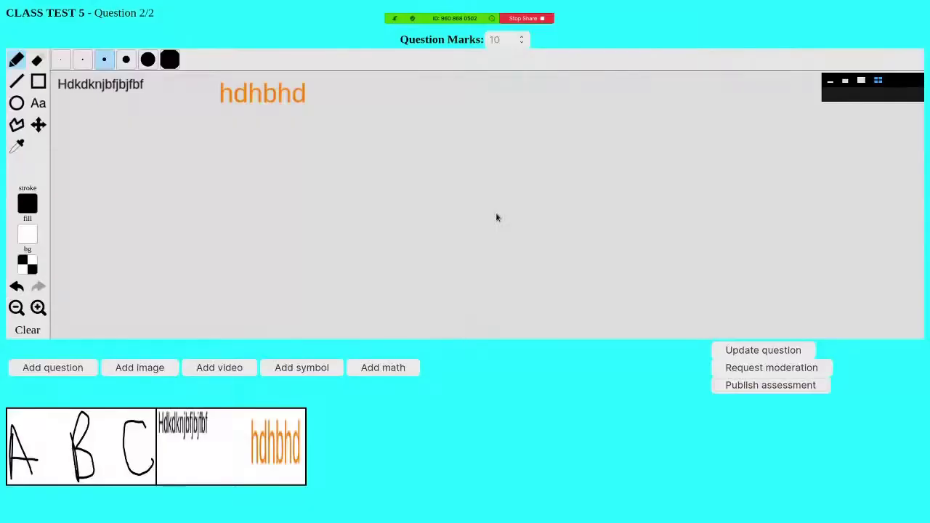
mouse_move(354, 3)
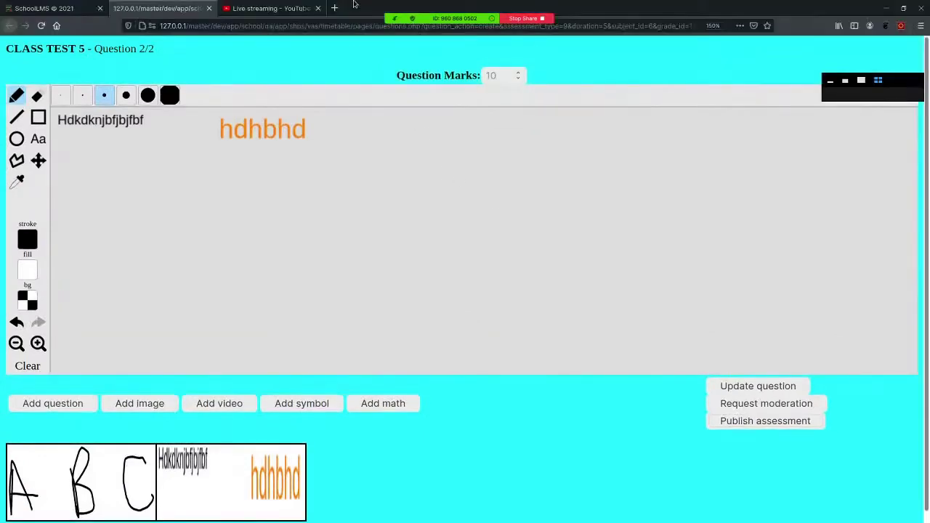
click(71, 9)
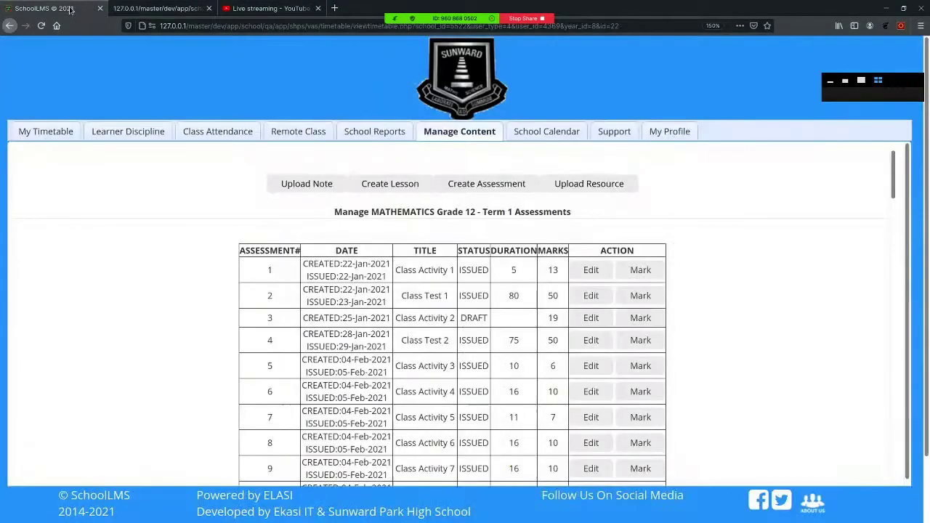
Step: Switch to the learner's browser window, reload SchoolLMS, and reopen the learner's content with the Mathematics assessments
key(alt+Tab)
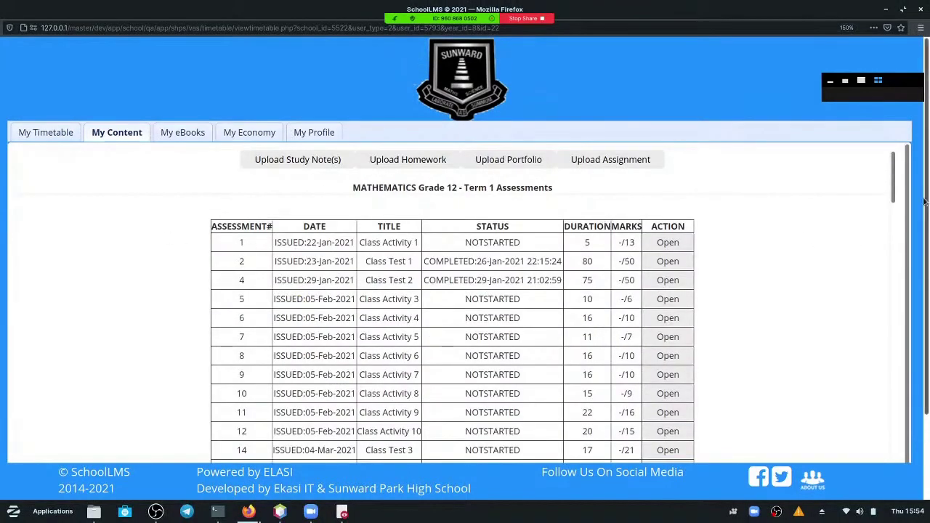
mouse_move(896, 165)
mouse_down()
mouse_move(907, 216)
mouse_move(903, 180)
mouse_up()
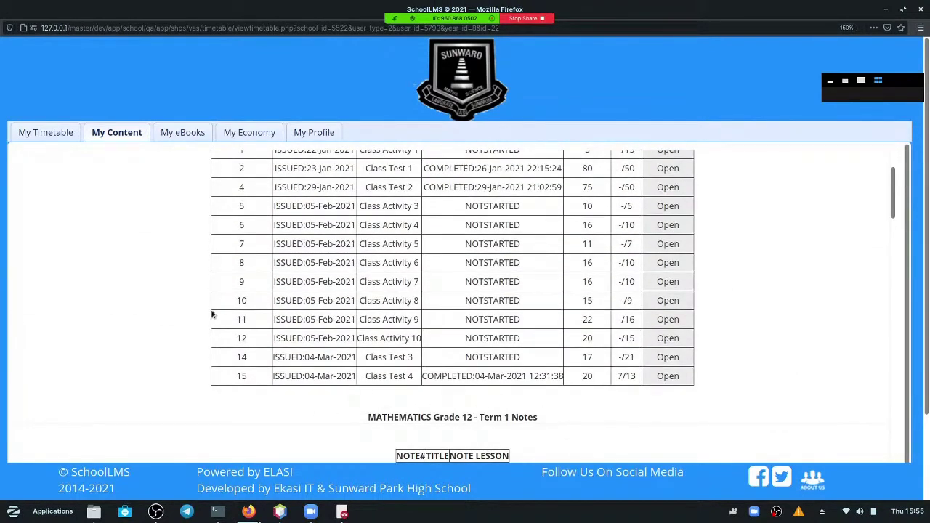
key(F5)
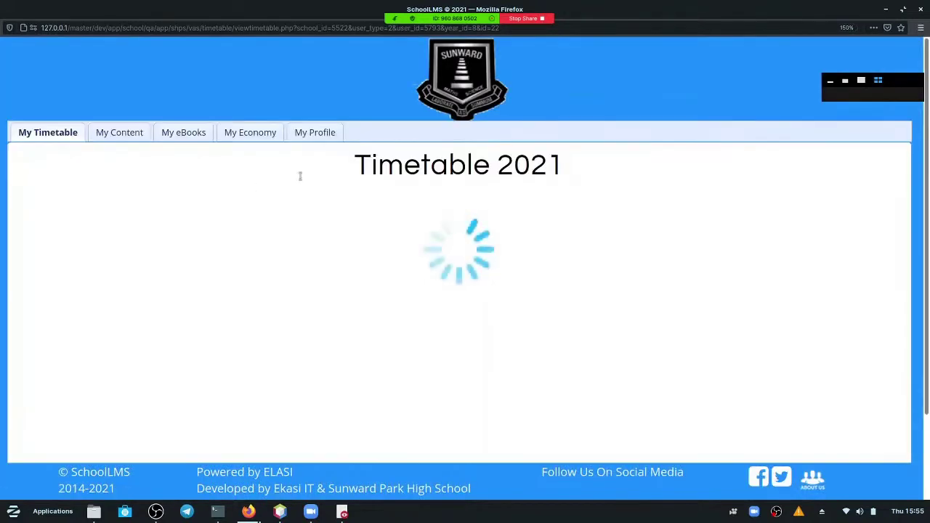
click(130, 134)
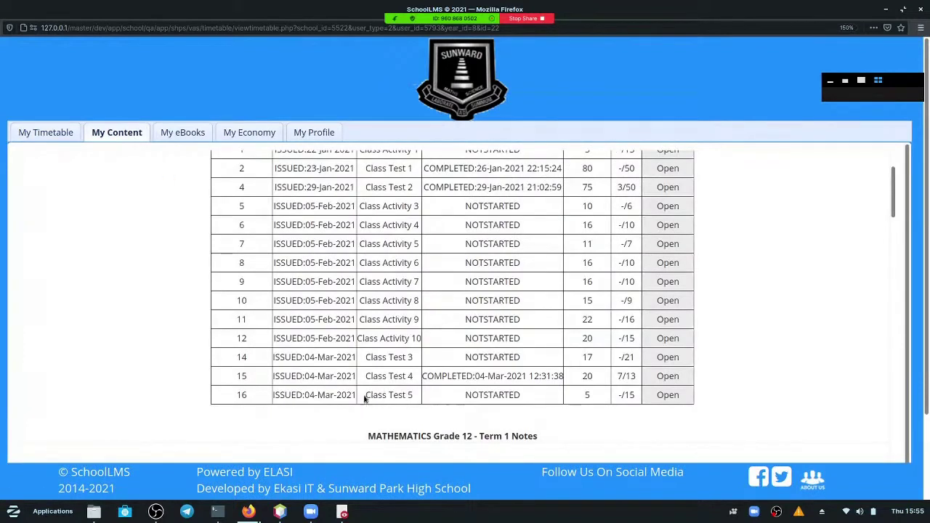
Step: Examine the title, status, duration and marks of Class Test 5 in the learner's assessment list
drag(363, 401, 424, 396)
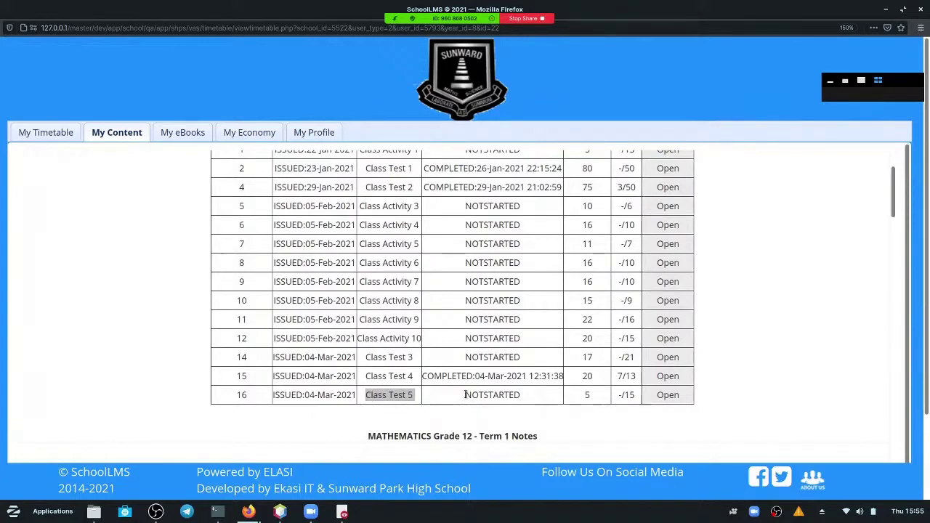
drag(469, 395, 536, 405)
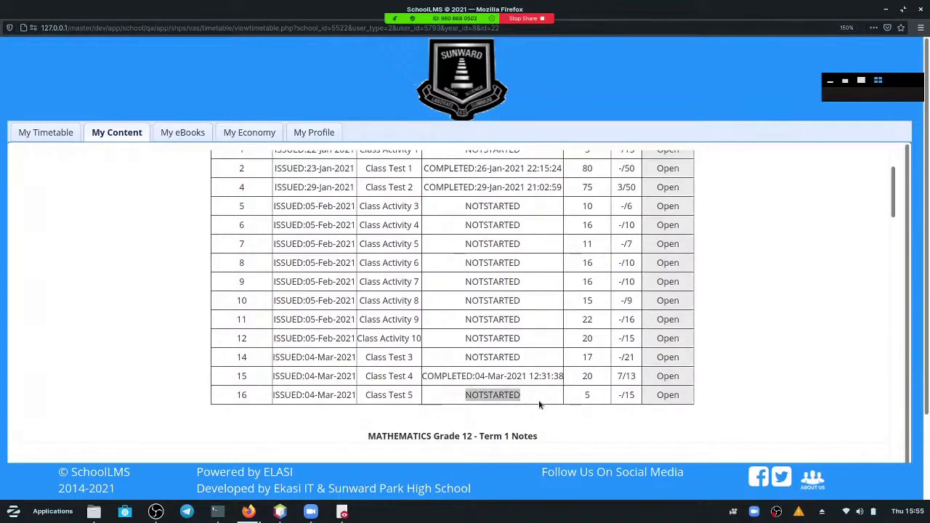
drag(583, 391, 628, 396)
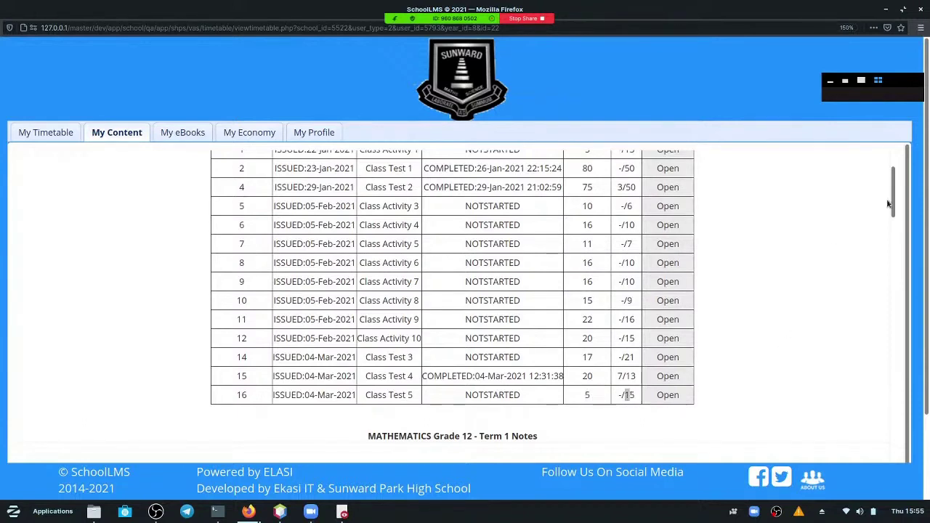
drag(894, 205, 894, 189)
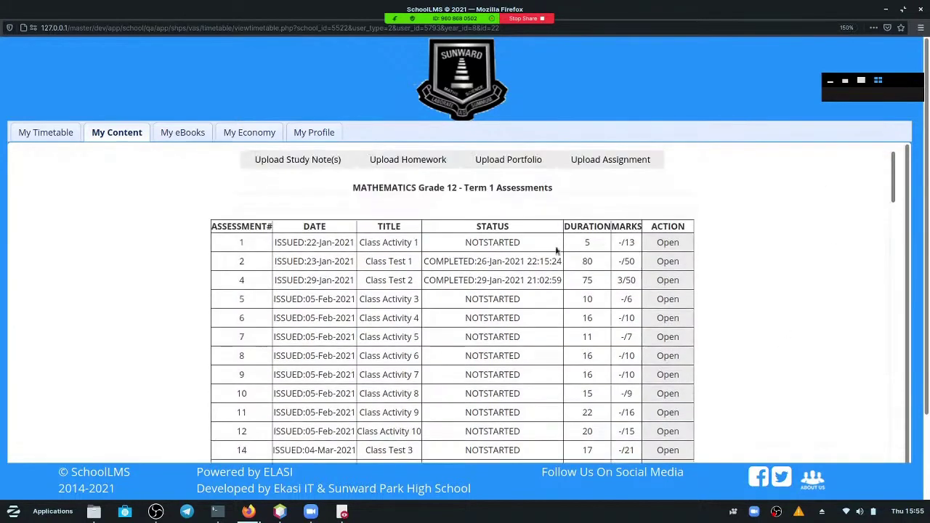
Step: Open Class Test 5 from the learner's Mathematics assessment list and load its first question
drag(897, 190, 901, 220)
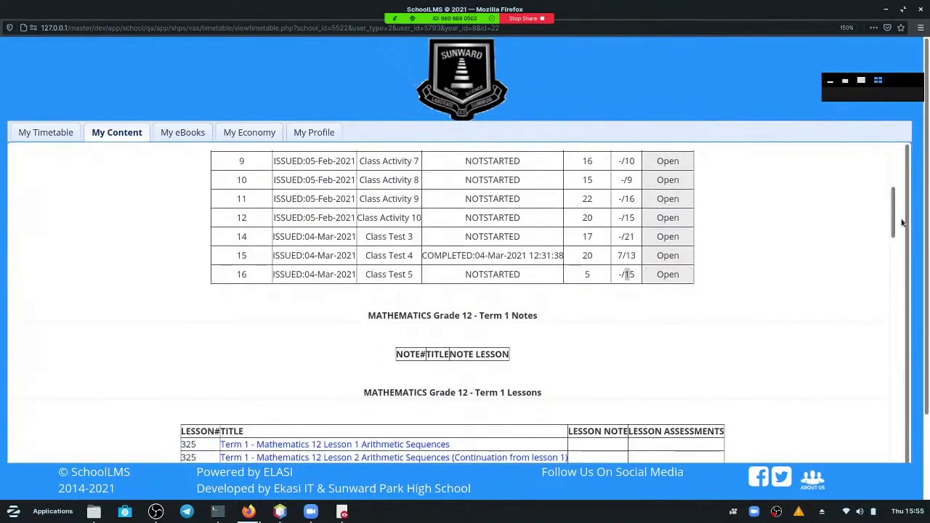
click(668, 276)
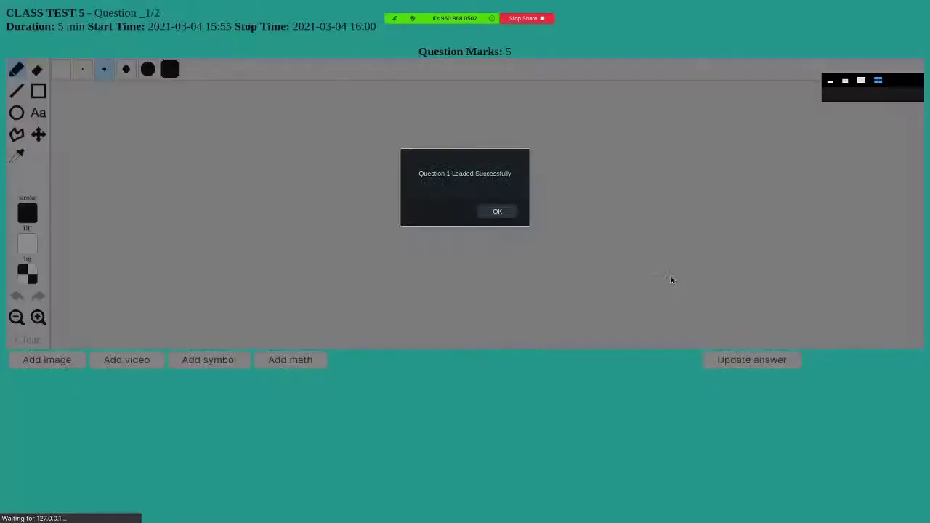
click(494, 211)
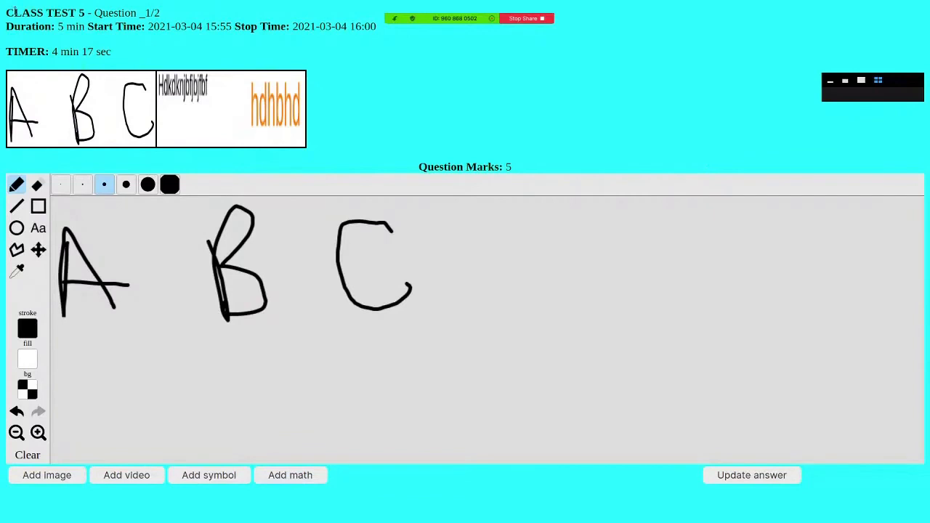
Step: Examine the test's title, question number, duration, start time and stop time in the heading above the question
drag(6, 13, 176, 14)
click(176, 14)
drag(5, 26, 154, 27)
click(201, 45)
drag(148, 27, 230, 27)
drag(291, 27, 378, 22)
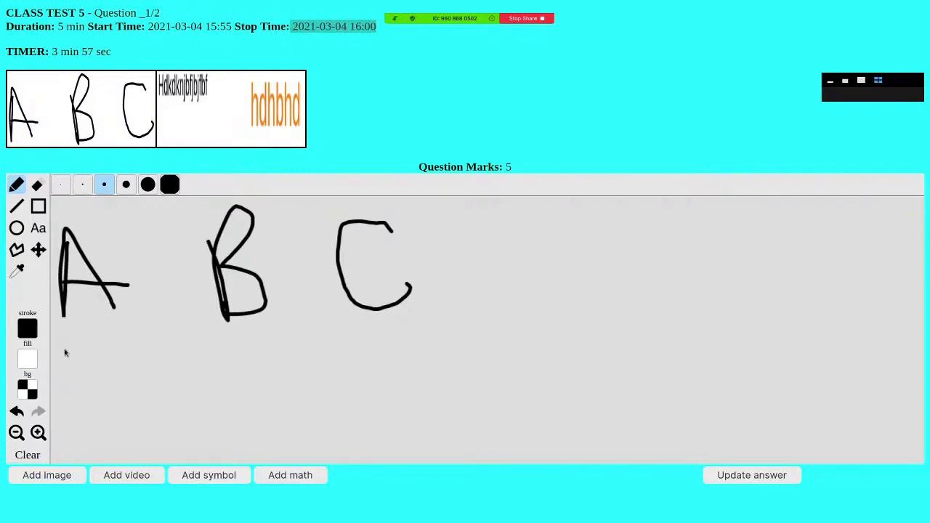
Step: Answer the first question with two horizontal and two vertical freehand strokes in blue around the letters, and update the answer
click(27, 328)
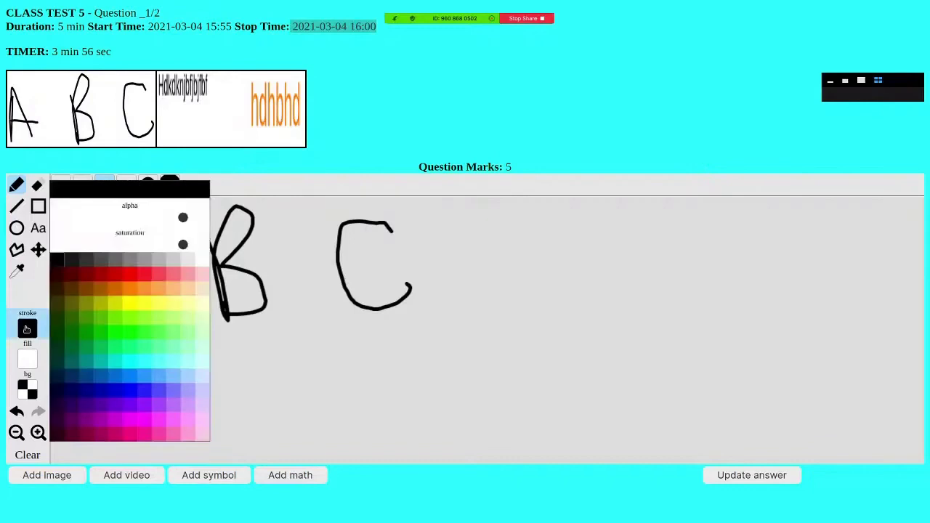
click(130, 392)
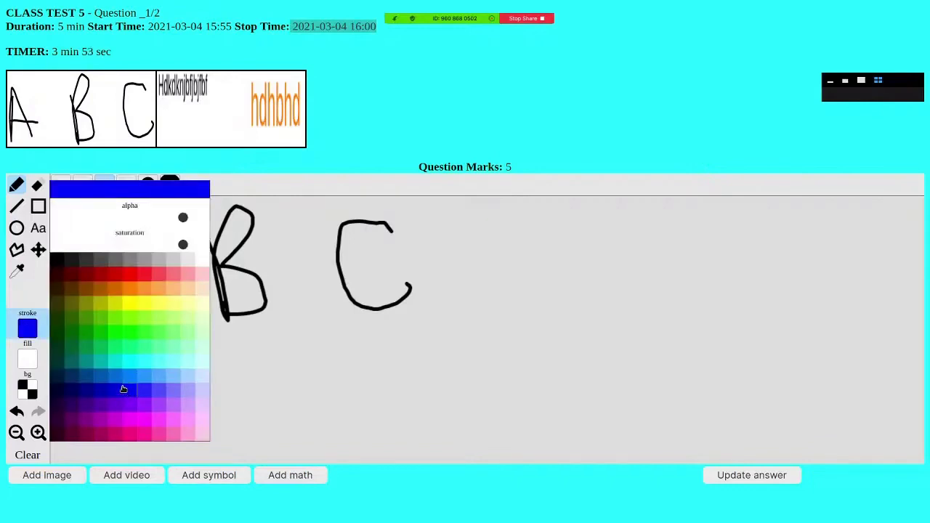
click(274, 385)
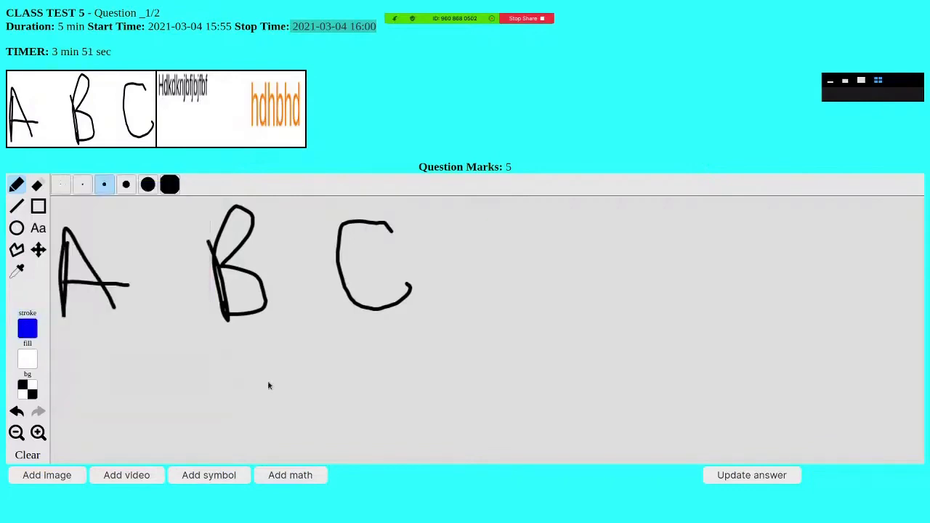
drag(101, 358, 280, 362)
drag(117, 403, 293, 406)
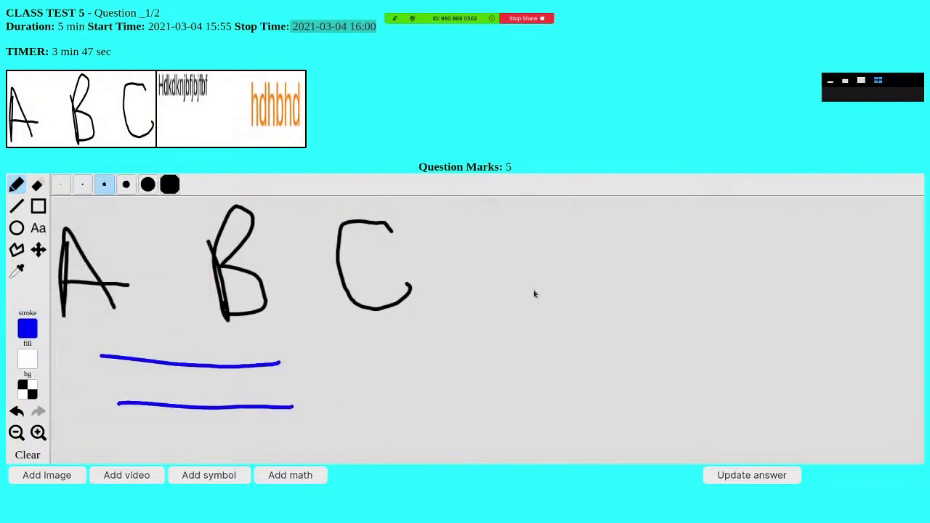
drag(544, 271, 545, 377)
drag(620, 253, 615, 377)
click(726, 476)
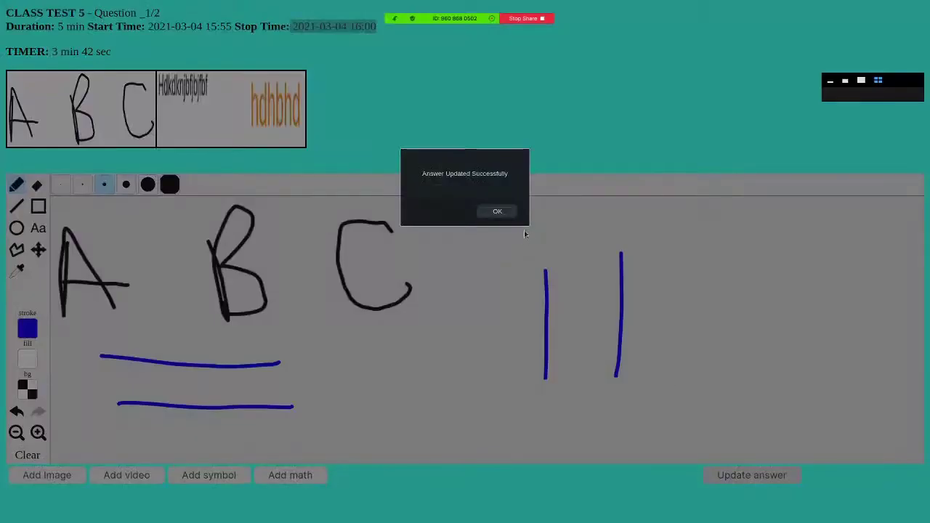
click(498, 210)
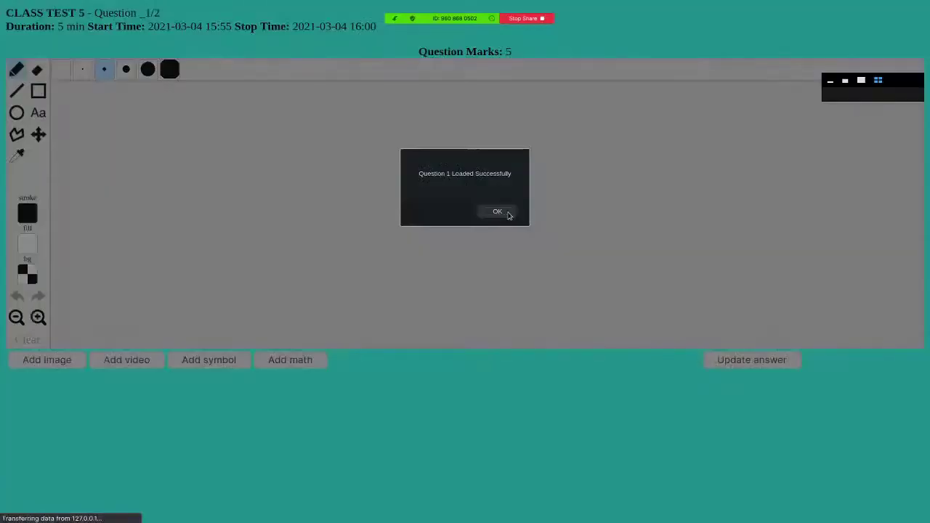
Step: Load the second question of Class Test 5 for the learner to answer
click(500, 212)
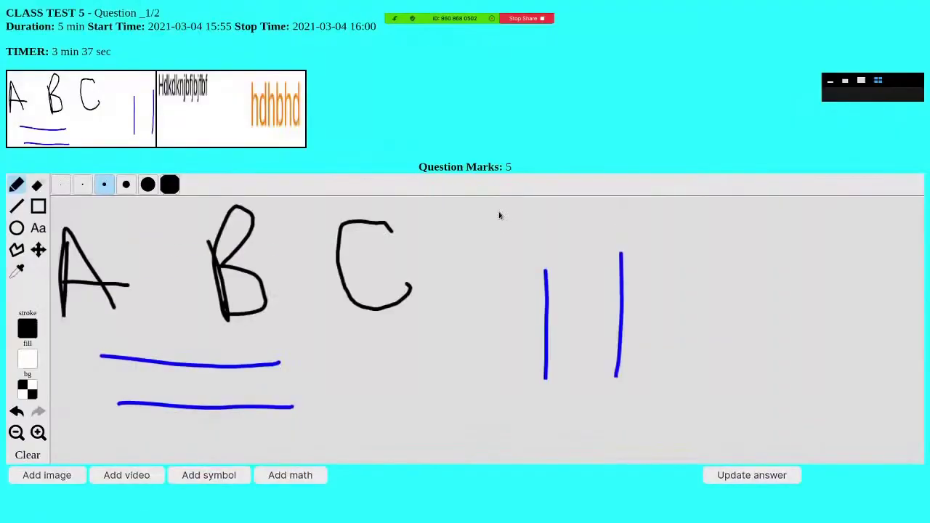
click(259, 122)
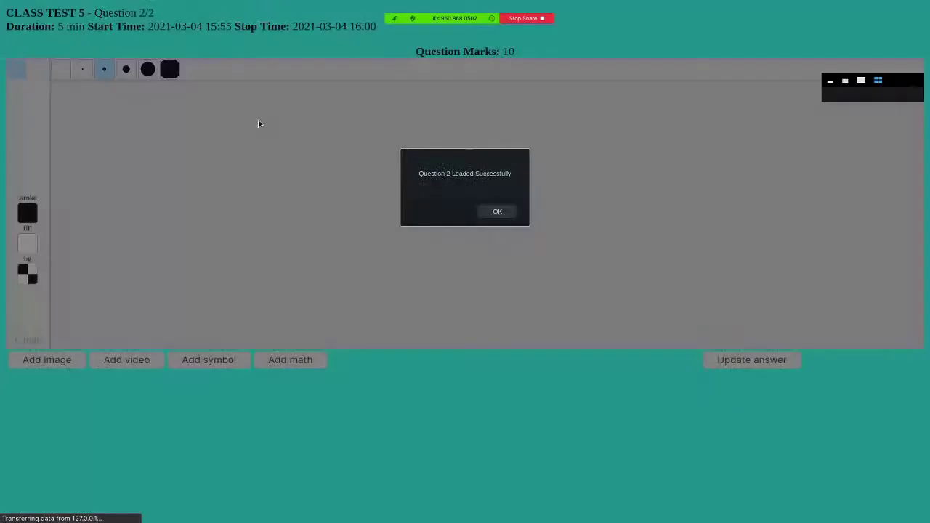
click(494, 211)
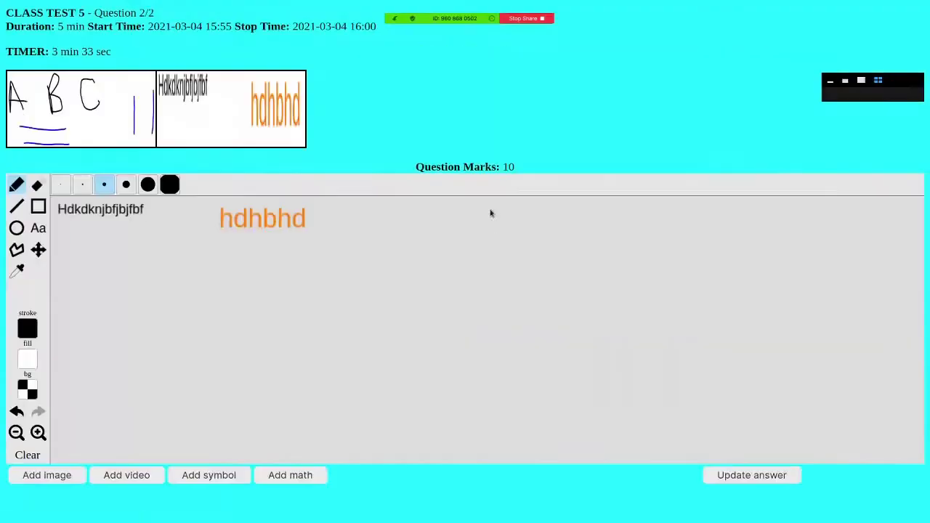
Step: Draw a circle with a blue outline below the orange text in the second question's answer
click(32, 326)
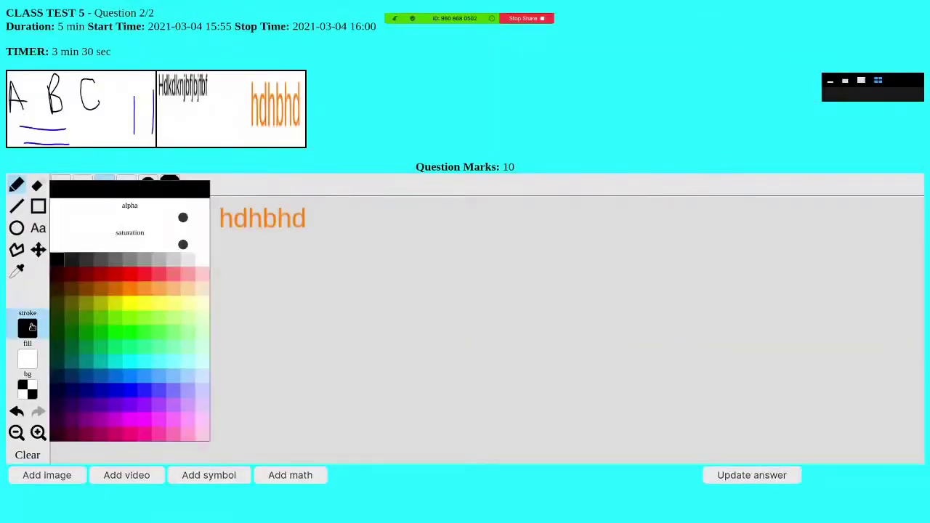
click(145, 392)
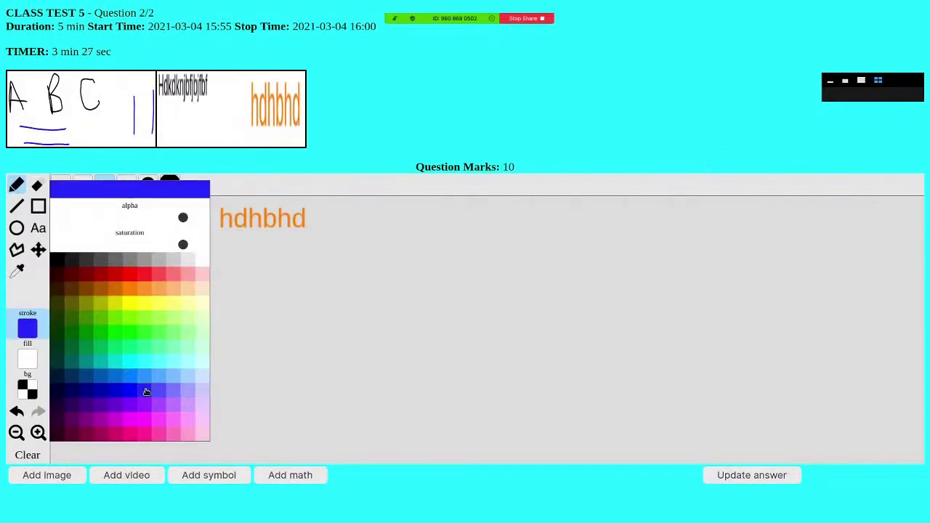
click(256, 296)
click(17, 228)
drag(225, 290, 357, 398)
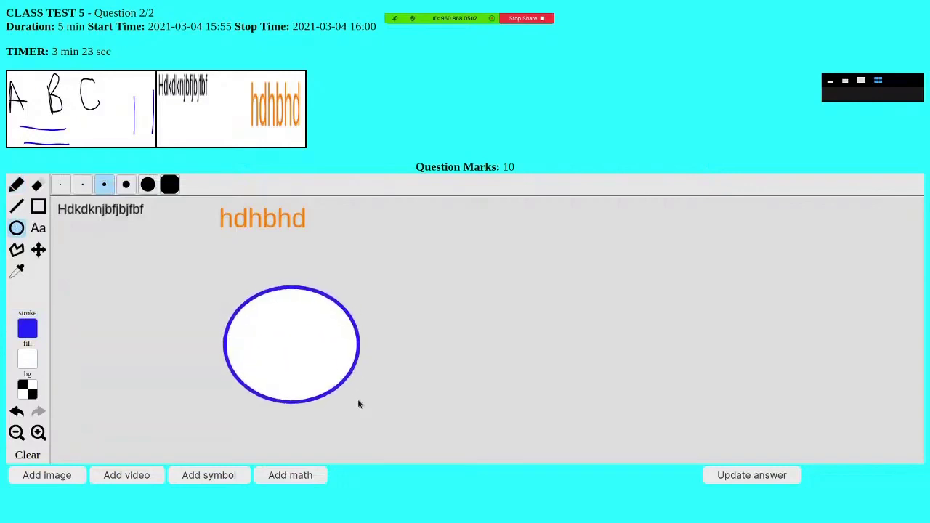
Step: Draw two straight blue lines forming a 7 beside the circle, update the answer and reload the second question
click(16, 206)
mouse_move(404, 239)
mouse_down()
mouse_move(535, 238)
mouse_move(496, 351)
mouse_up()
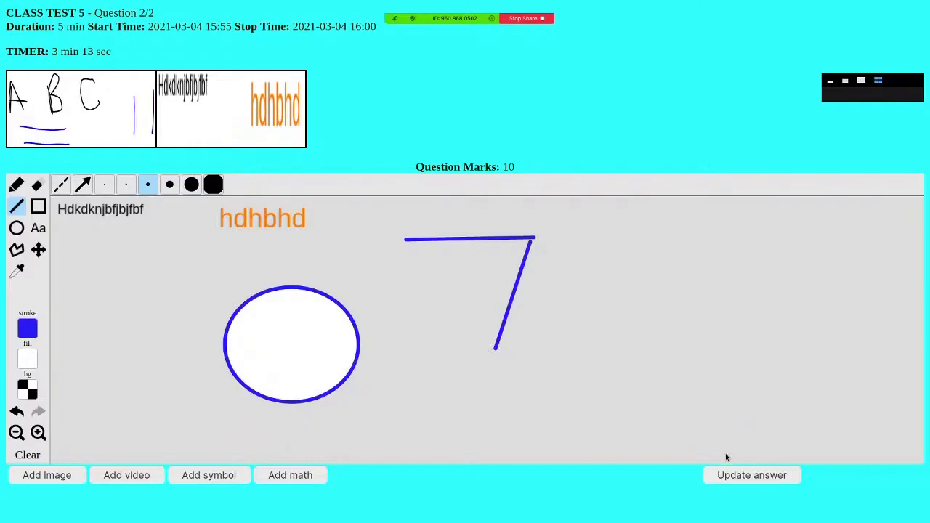
click(750, 477)
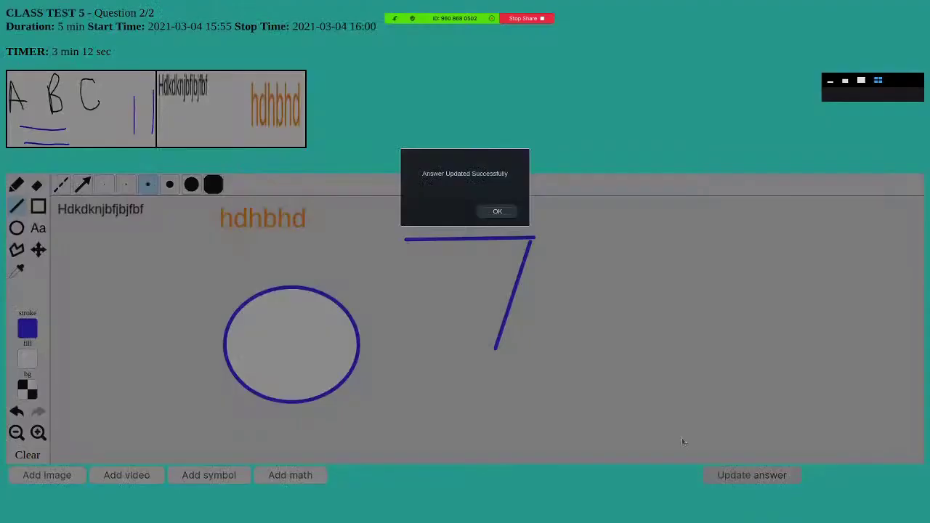
click(494, 212)
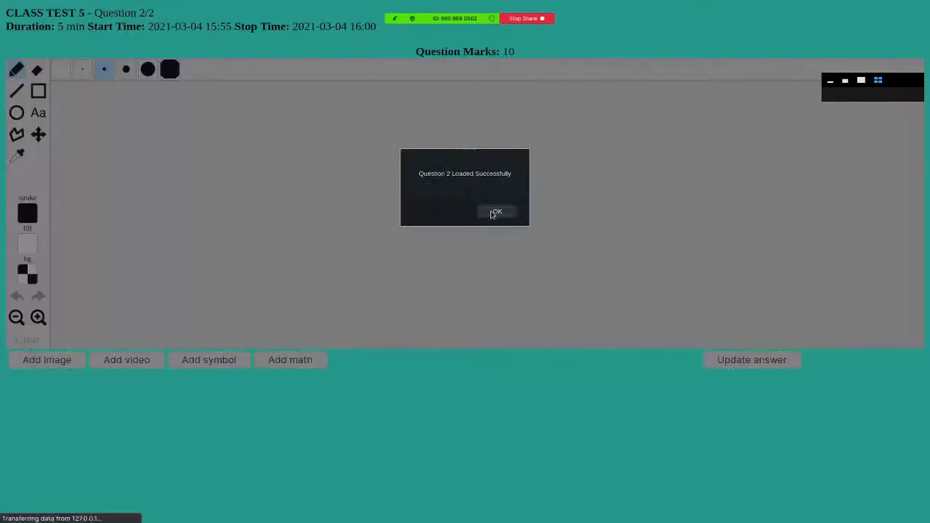
click(492, 213)
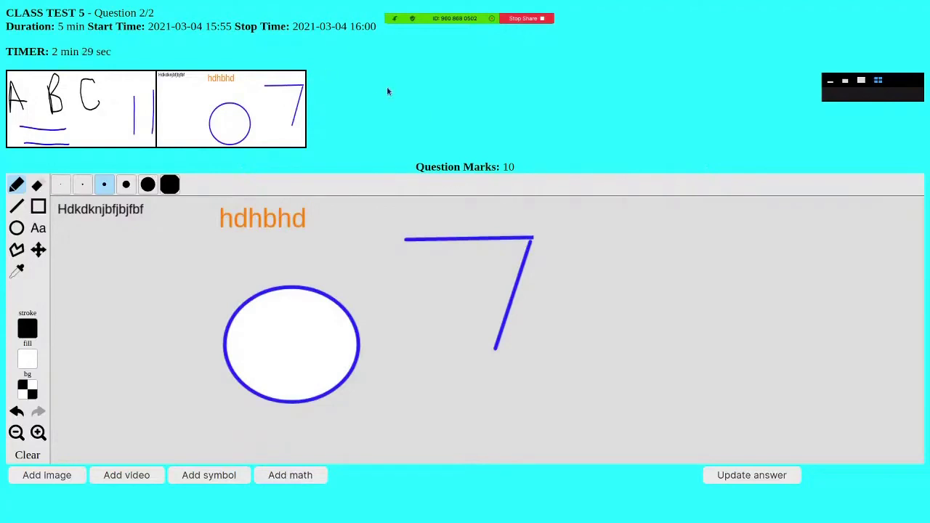
key(F11)
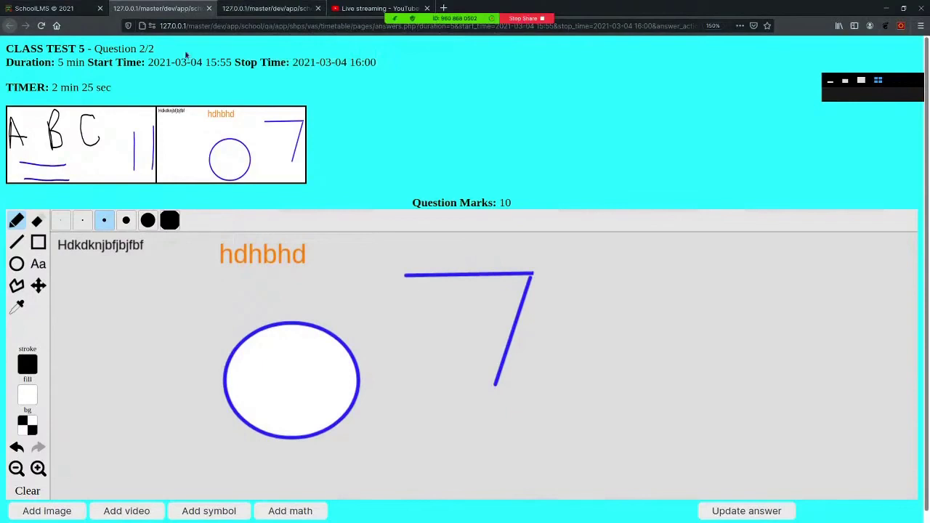
key(alt+Tab)
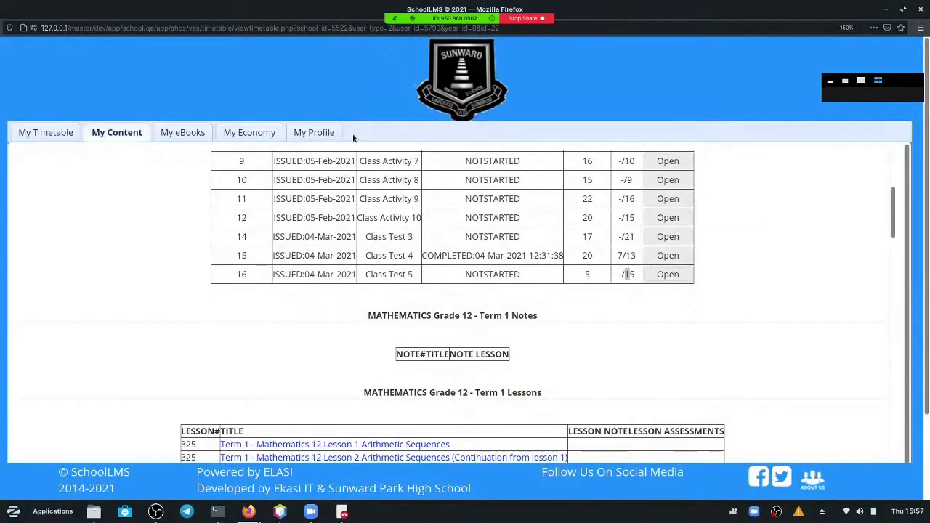
key(alt+Tab)
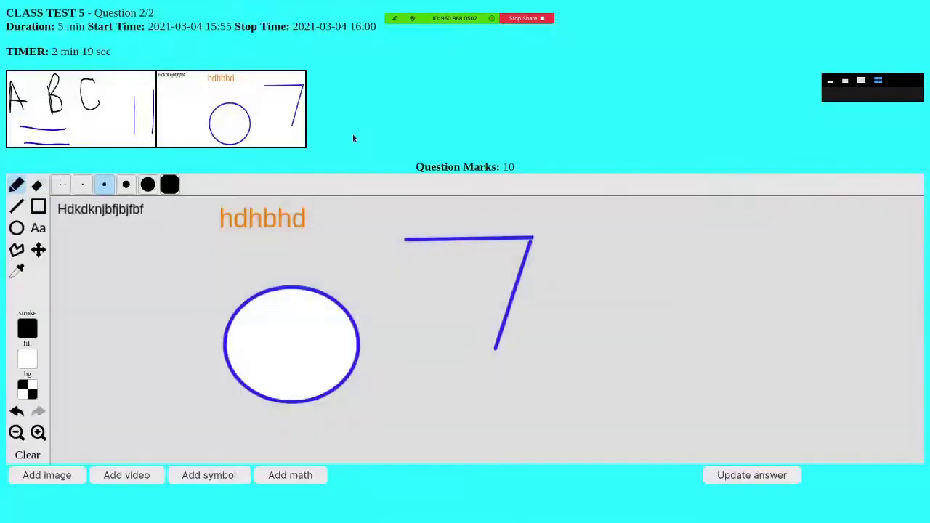
Step: Switch to the teacher's SchoolLMS page, reload it full screen and open the Grade 12 Mathematics content management list
mouse_move(62, 10)
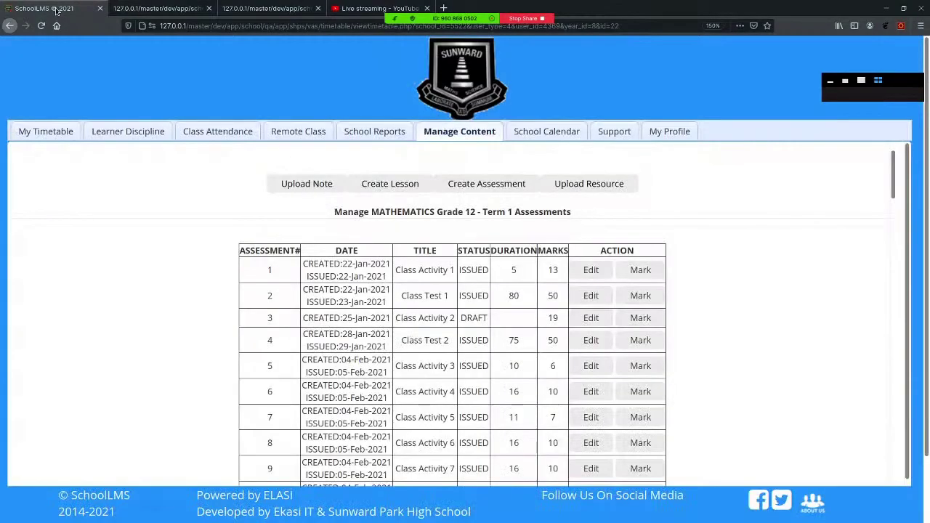
key(F11)
key(F5)
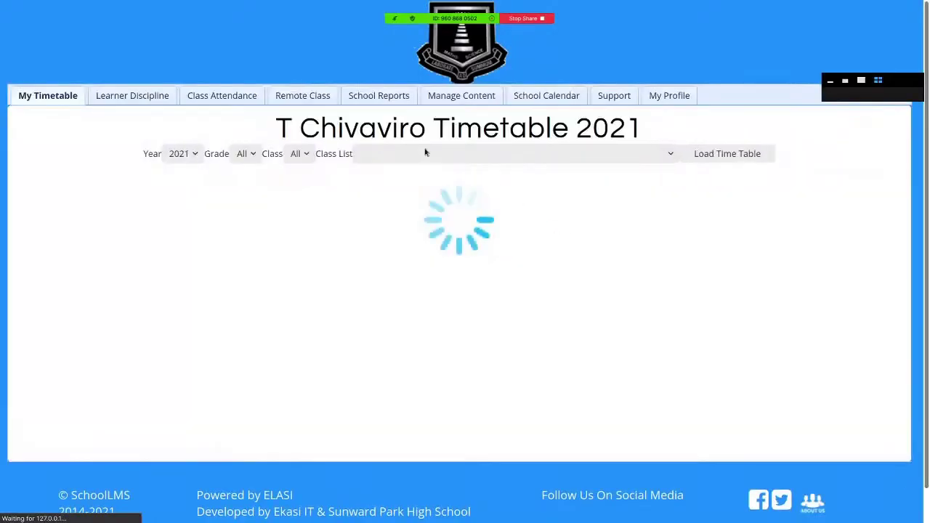
click(471, 96)
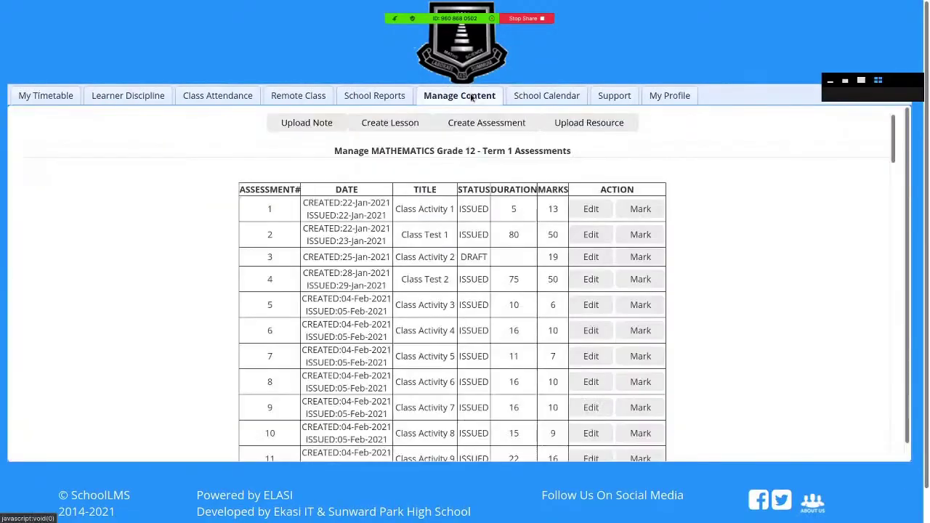
Step: Examine Class Test 5's title, status, duration and marks in the teacher's assessment list, and try to edit the test
drag(893, 141, 893, 190)
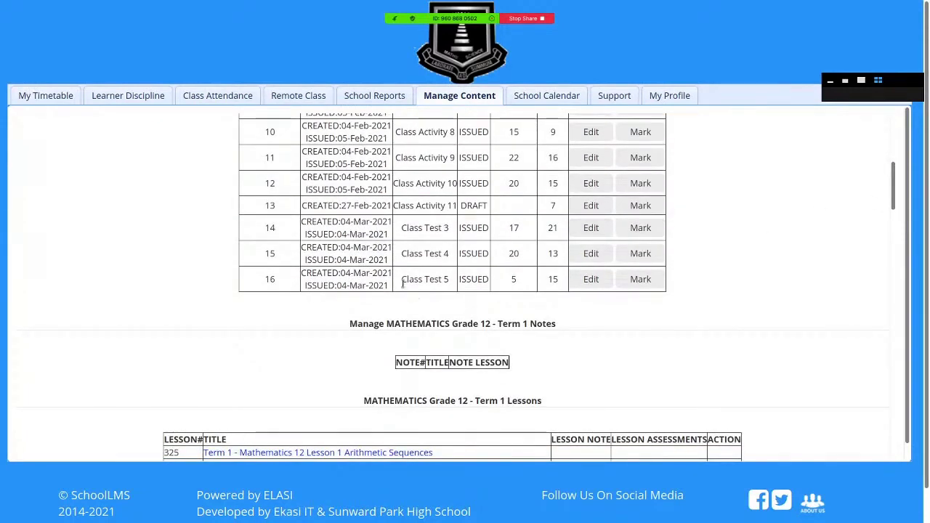
drag(400, 279, 558, 278)
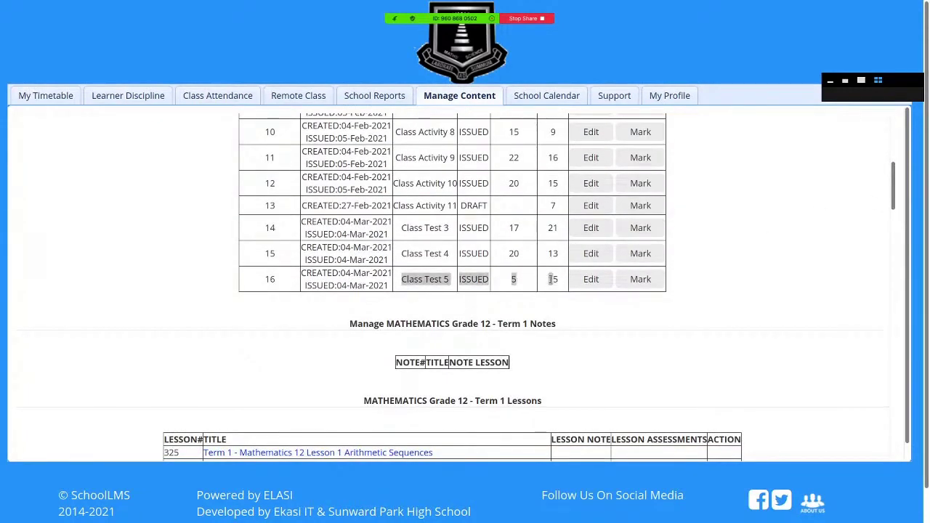
click(549, 279)
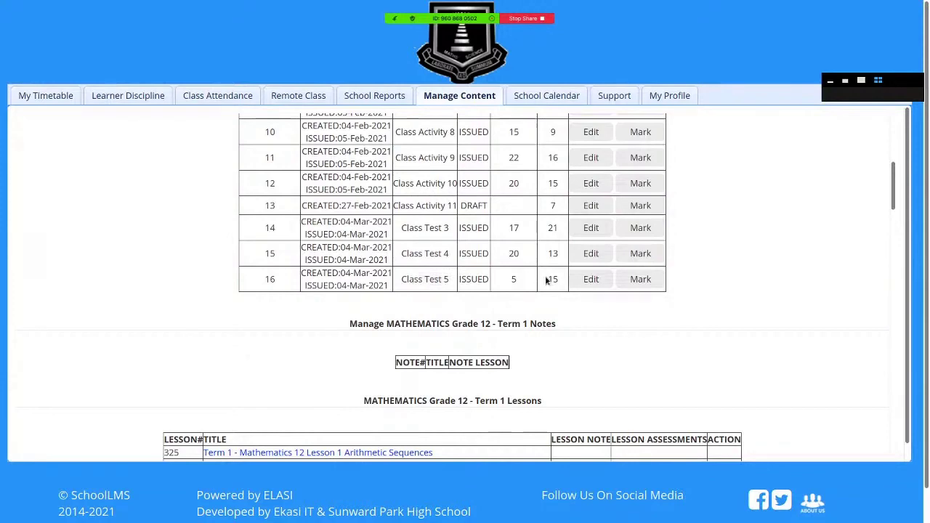
click(588, 281)
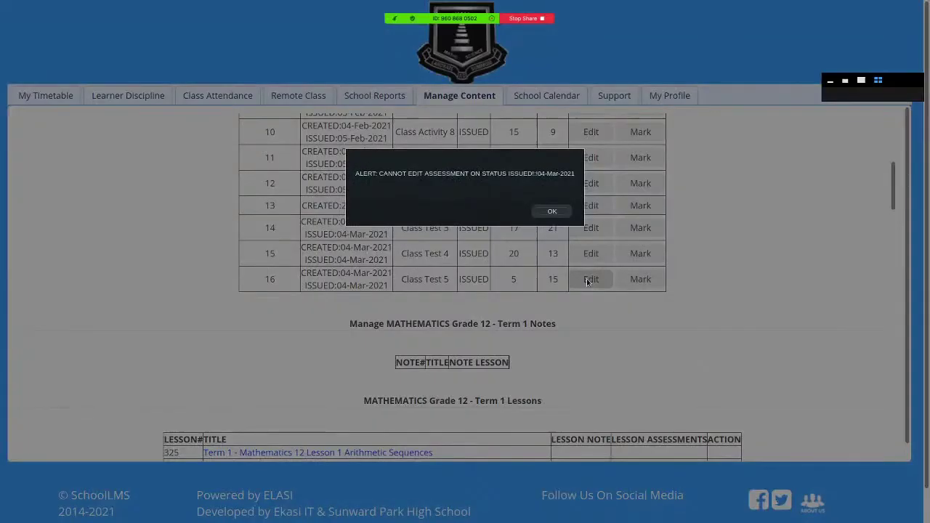
click(551, 212)
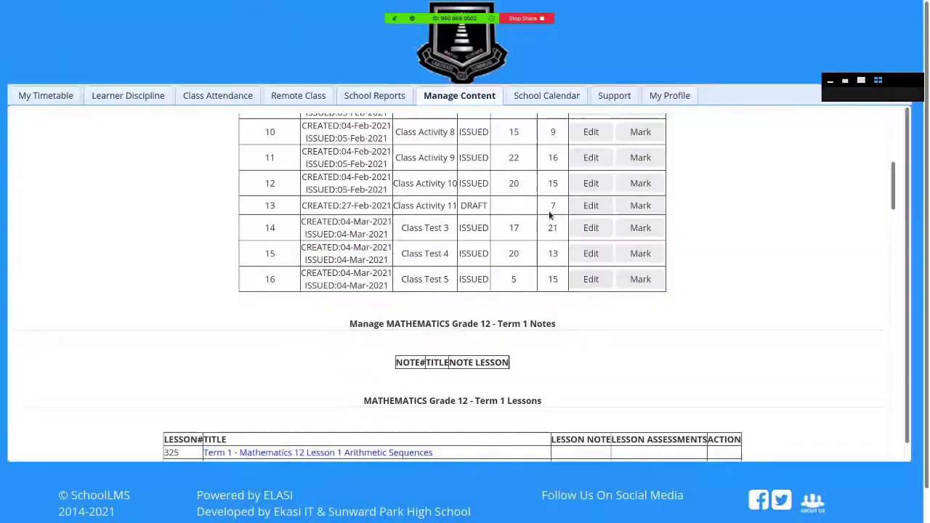
Step: Open Class Test 5 for marking, select the learner who has completed it and load the first answer
click(634, 282)
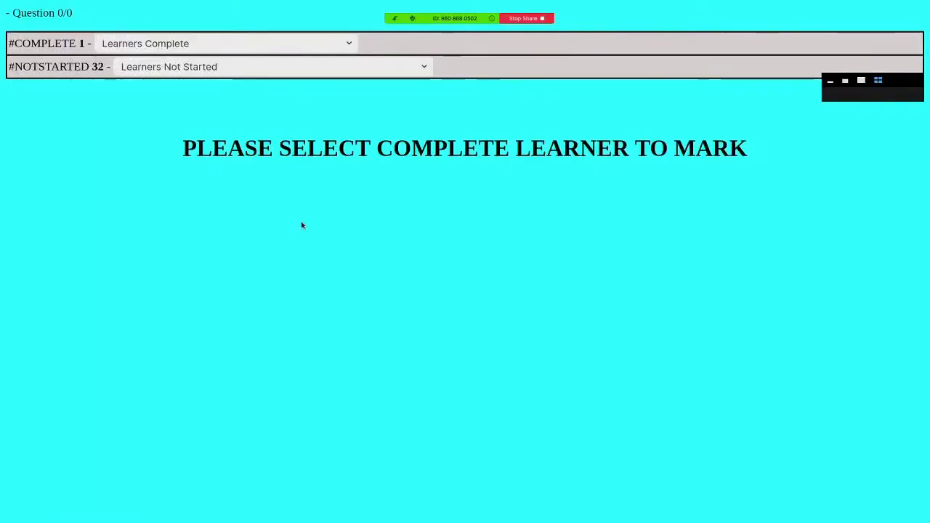
click(200, 46)
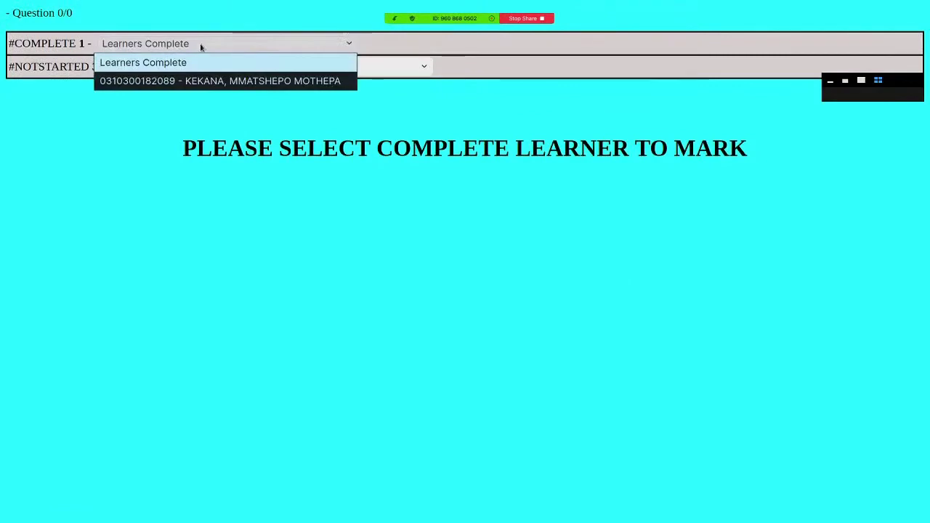
click(239, 81)
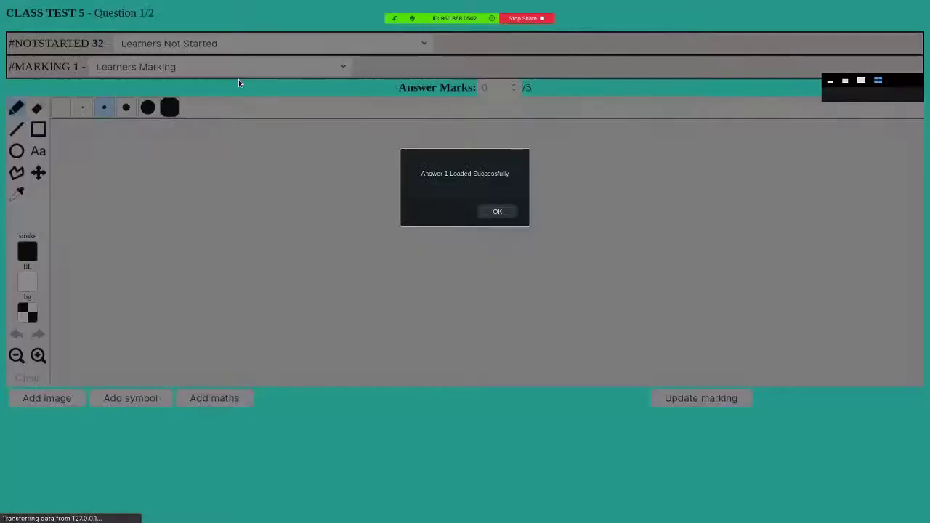
click(497, 211)
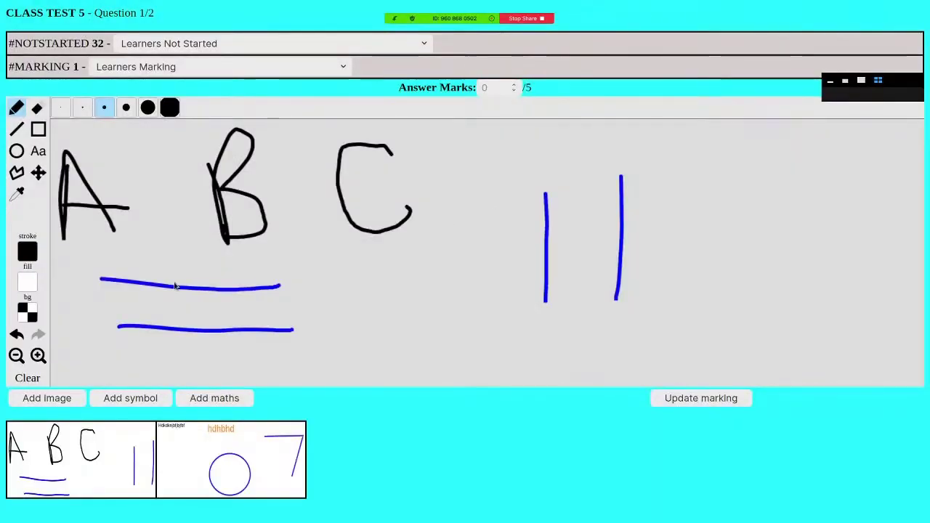
Step: Mark the first answer in red with a tick beside the horizontal lines and a cross beside the vertical lines
click(27, 251)
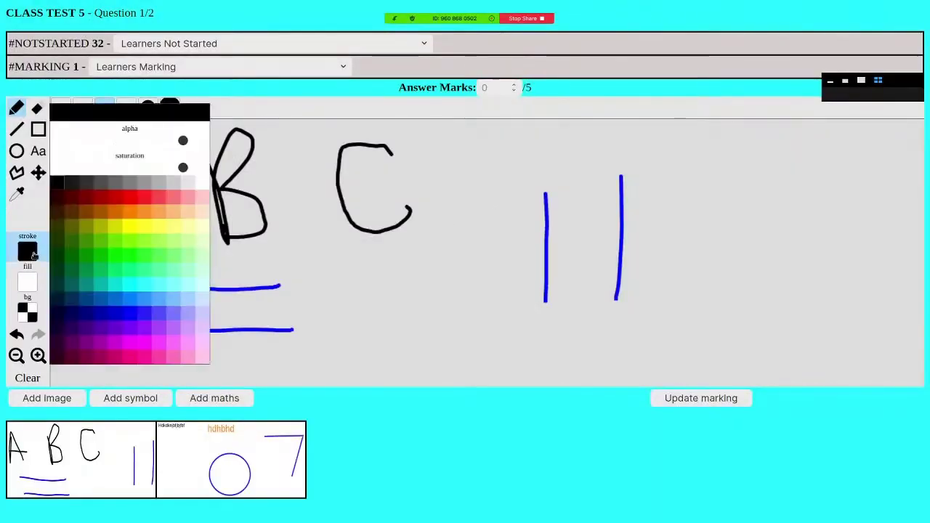
click(151, 198)
mouse_move(301, 274)
mouse_down()
mouse_move(325, 291)
mouse_move(353, 258)
mouse_up()
mouse_move(647, 191)
mouse_down()
mouse_move(687, 232)
mouse_move(693, 201)
mouse_up()
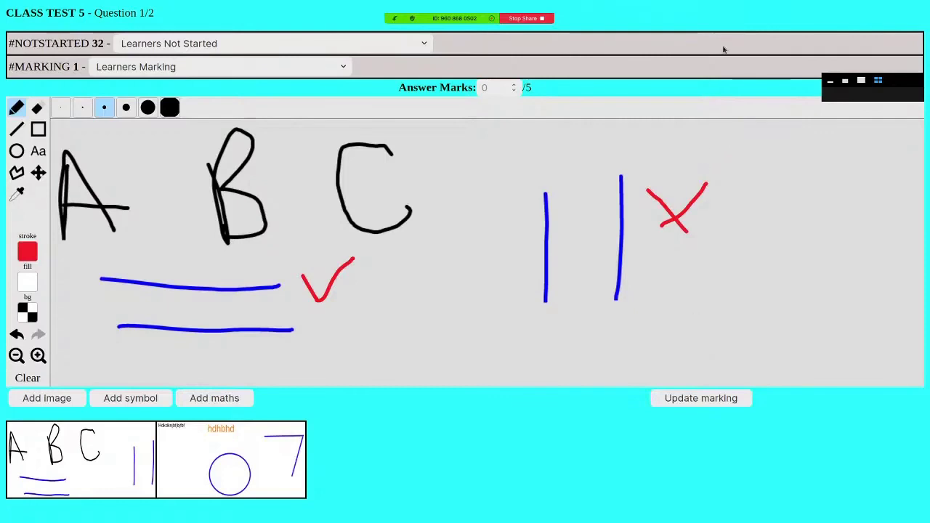
mouse_move(735, 3)
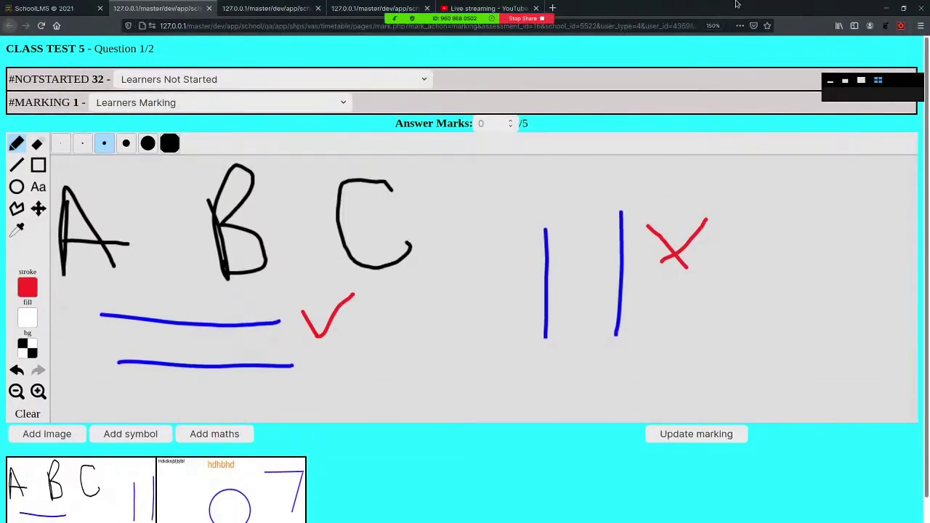